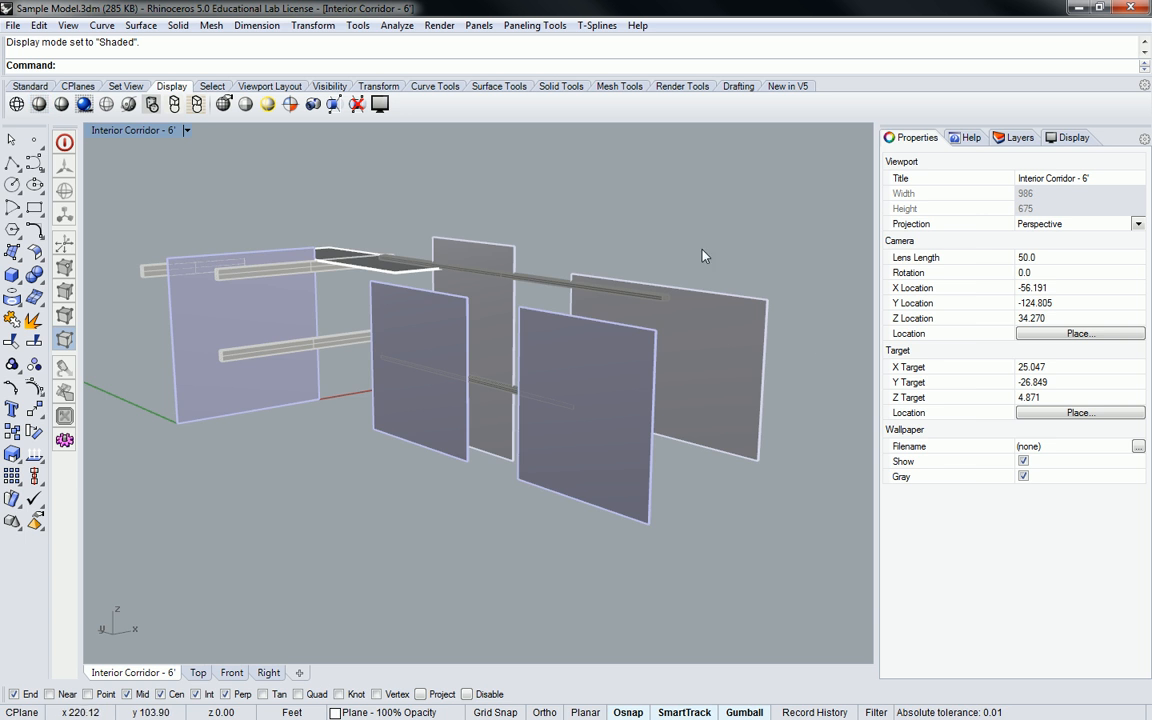
Show the model's layer list and narrow its Name column so the Material column can be read.
mouse_move(455, 311)
right_down()
mouse_move(373, 334)
mouse_move(484, 293)
mouse_move(441, 314)
right_up()
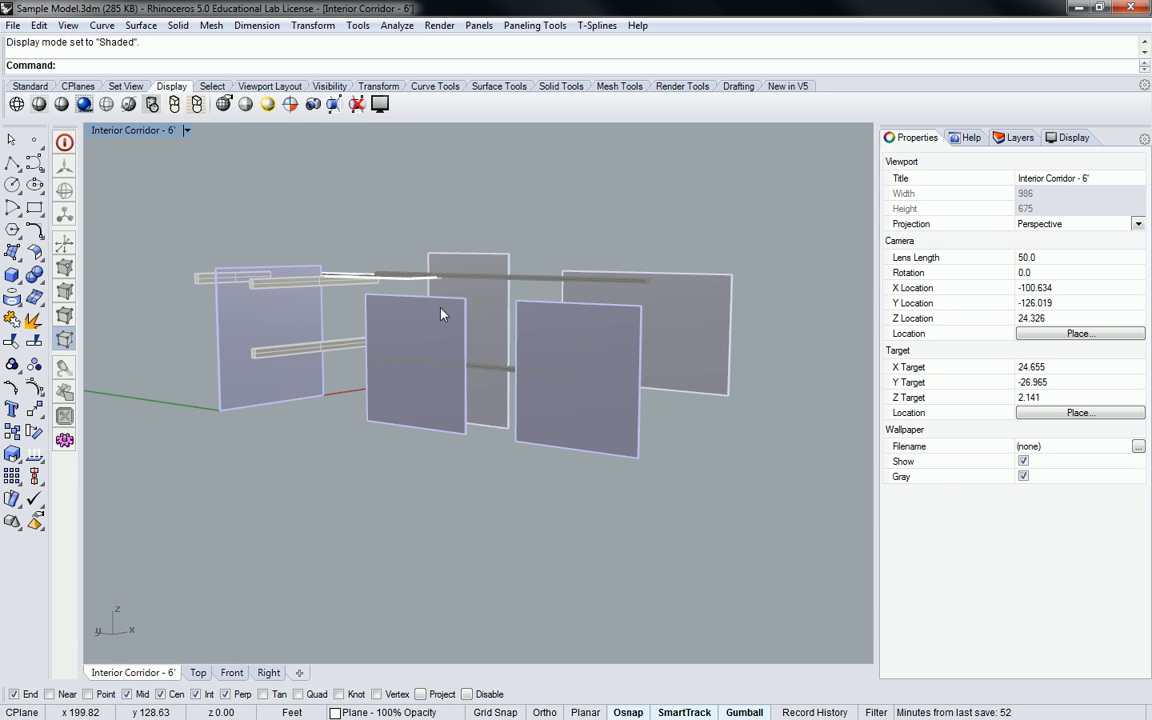
mouse_move(440, 314)
right_down()
mouse_move(442, 345)
mouse_move(422, 314)
right_up()
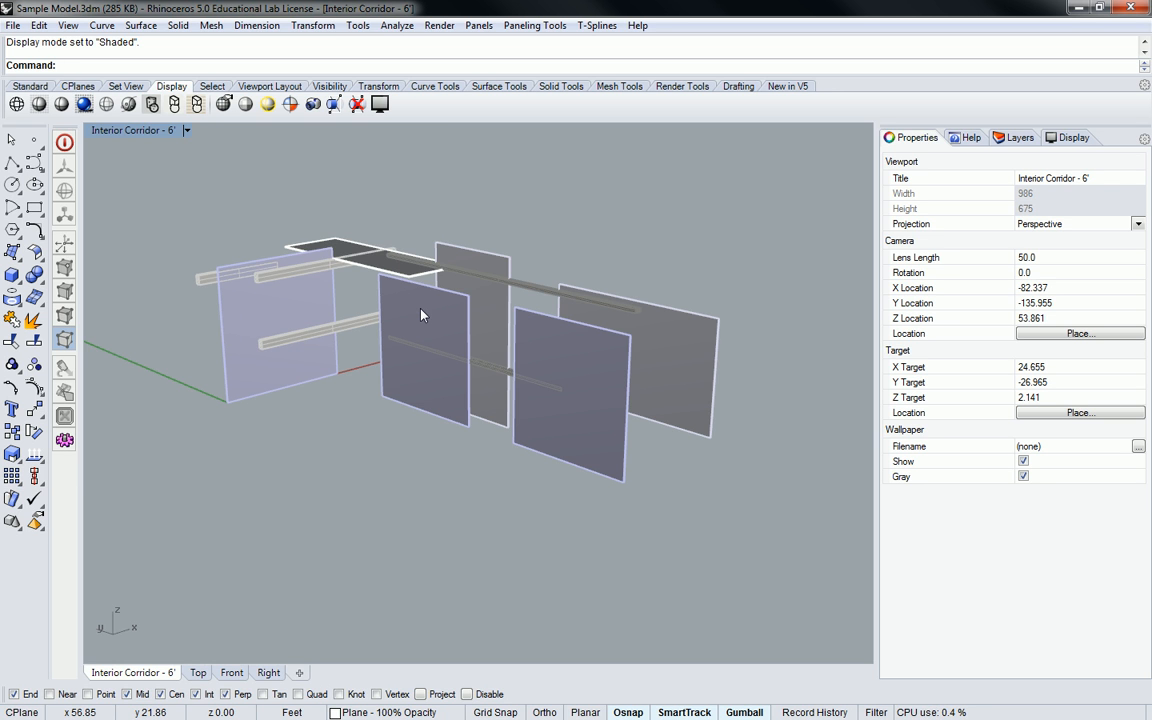
click(1014, 138)
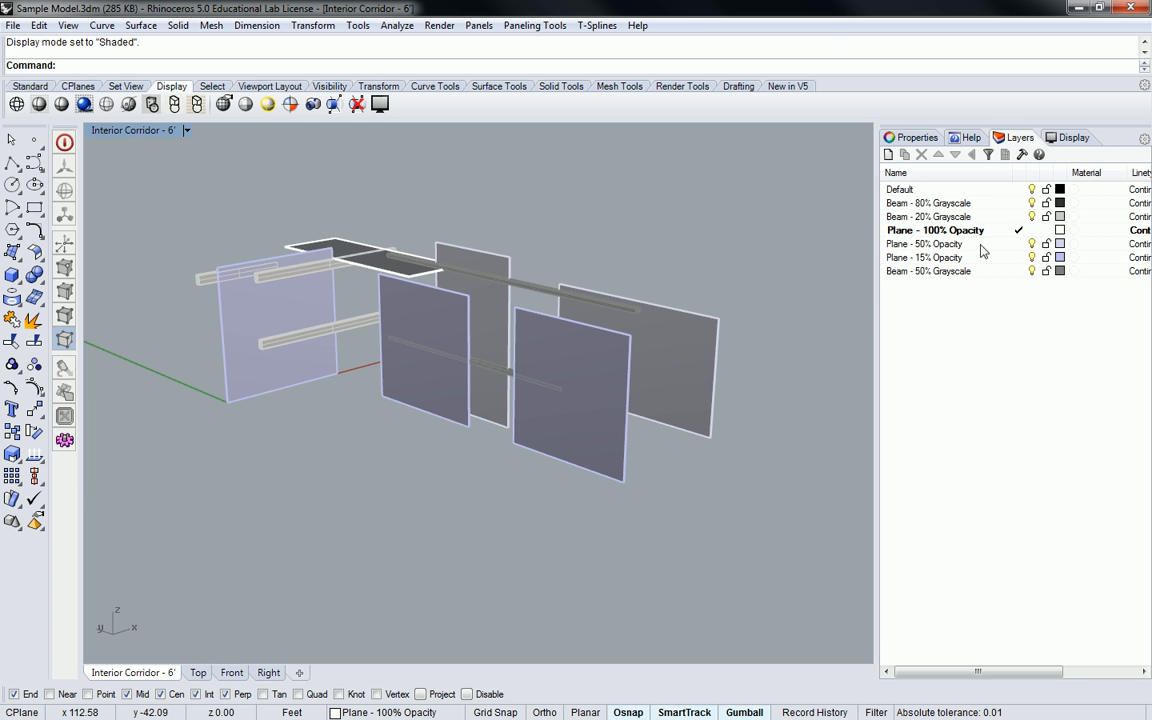
drag(1010, 176, 988, 176)
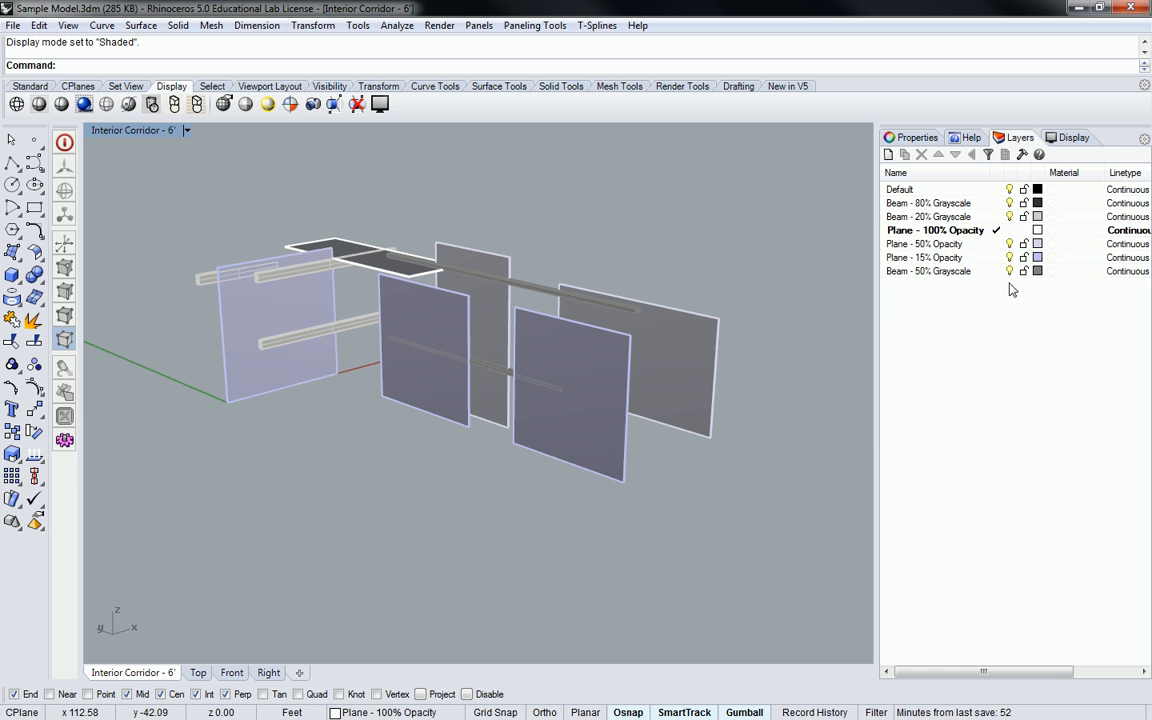
Select the far end plane to check which layer it belongs to, and clear the selection.
right_drag(614, 190, 707, 290)
click(708, 290)
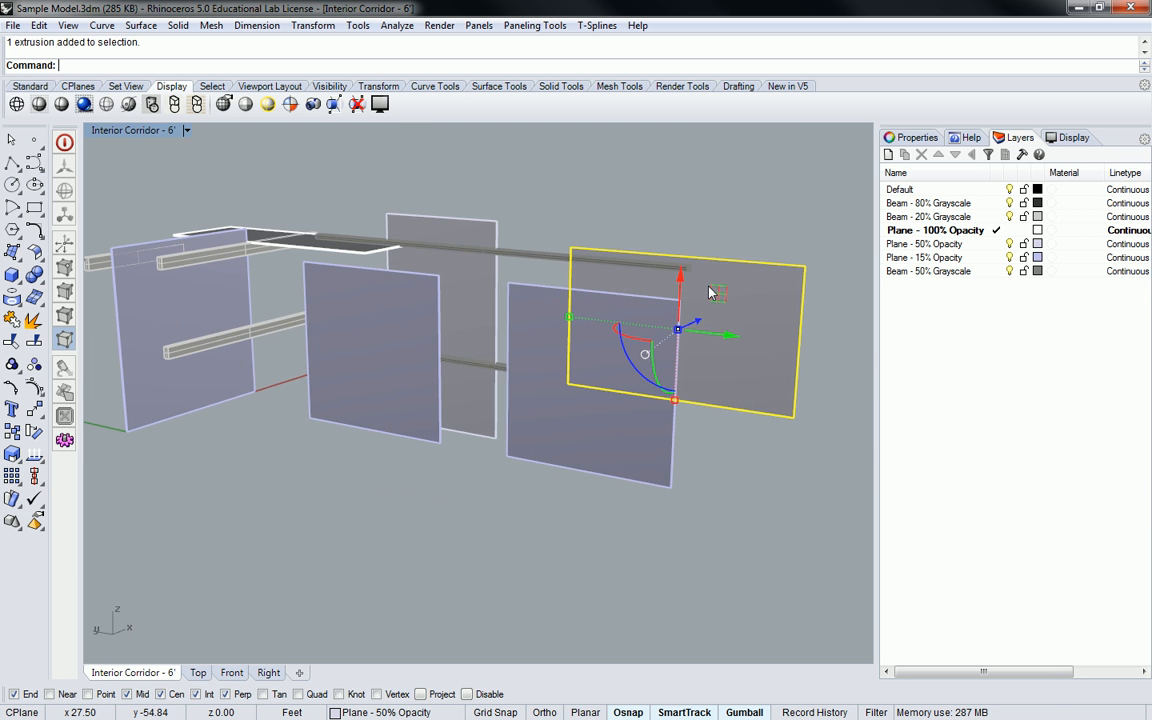
click(731, 223)
right_drag(761, 261, 612, 277)
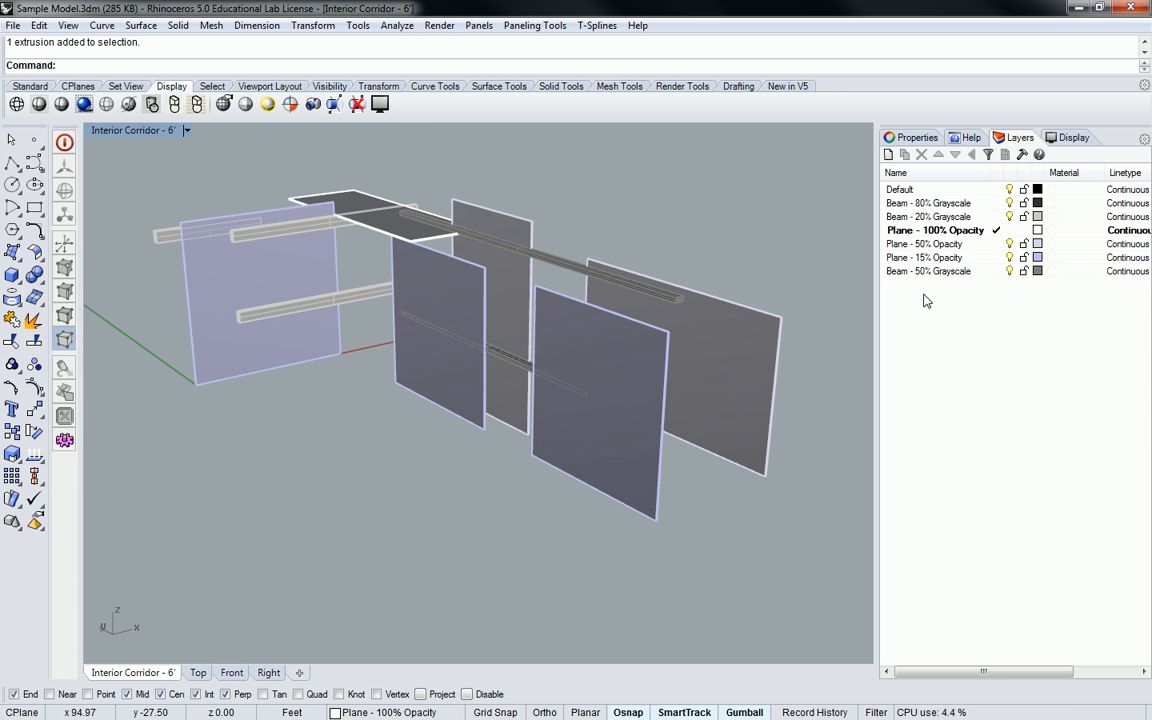
Reorder the layers so Beam - 50% Grayscale sits between the 80% and 20% beam layers, undoing its nesting.
right_drag(695, 315, 710, 275)
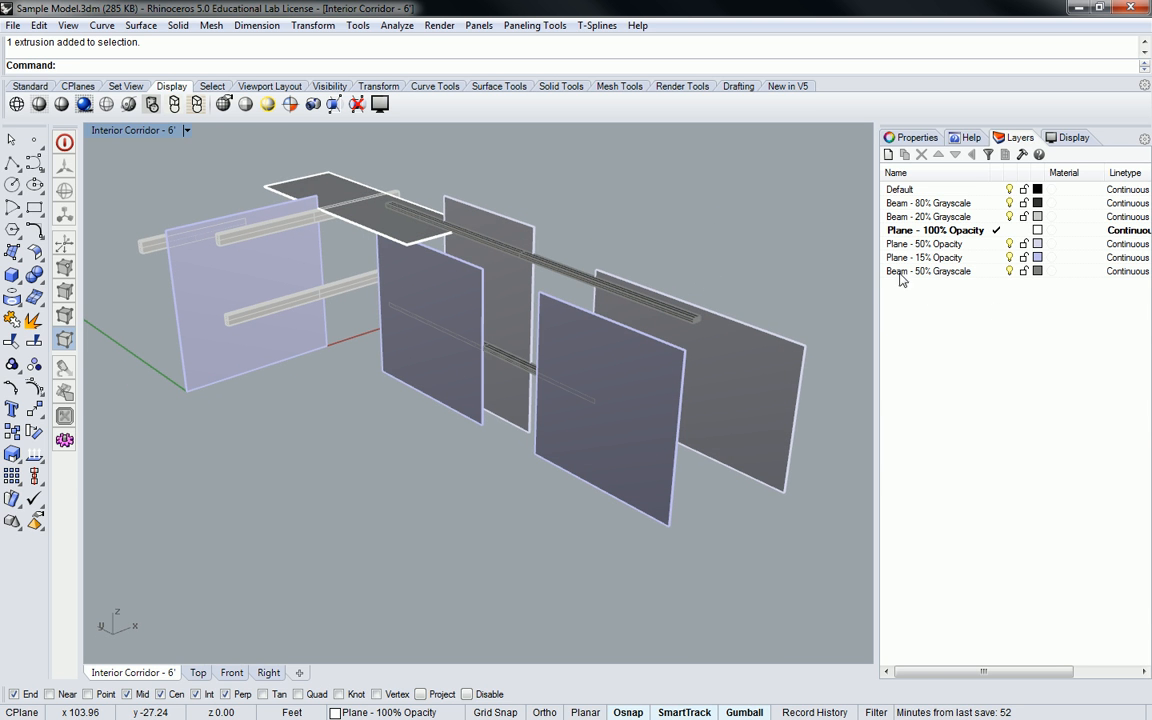
drag(894, 271, 893, 201)
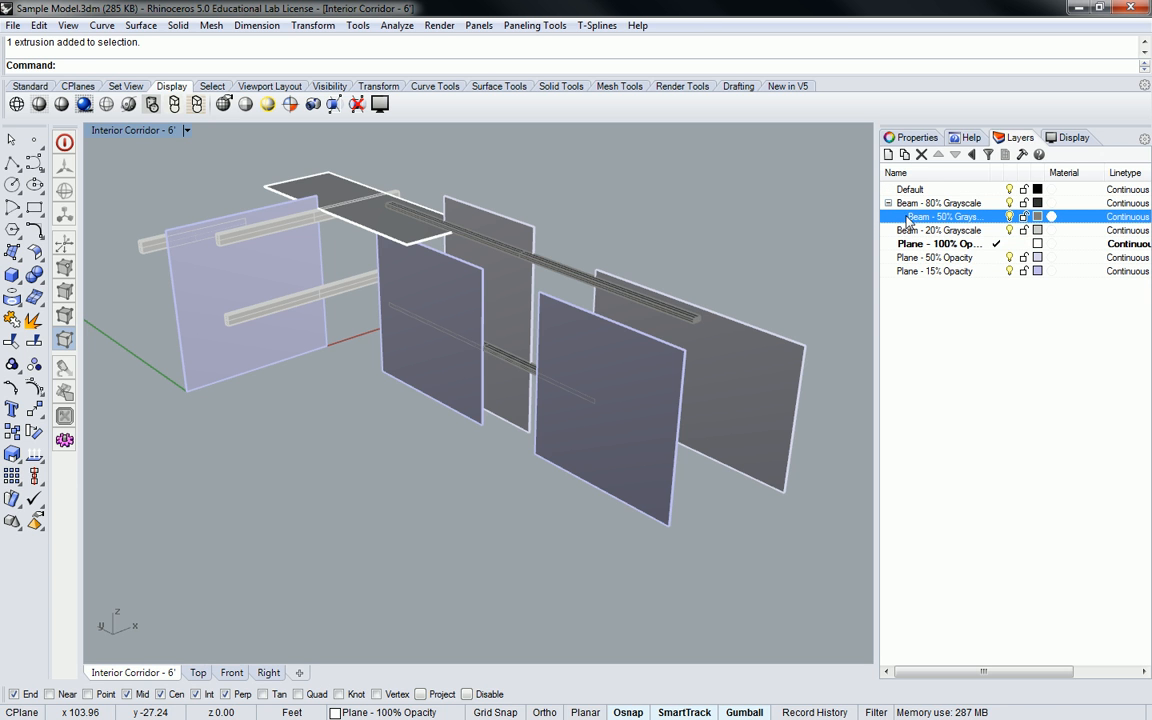
key(ctrl+z)
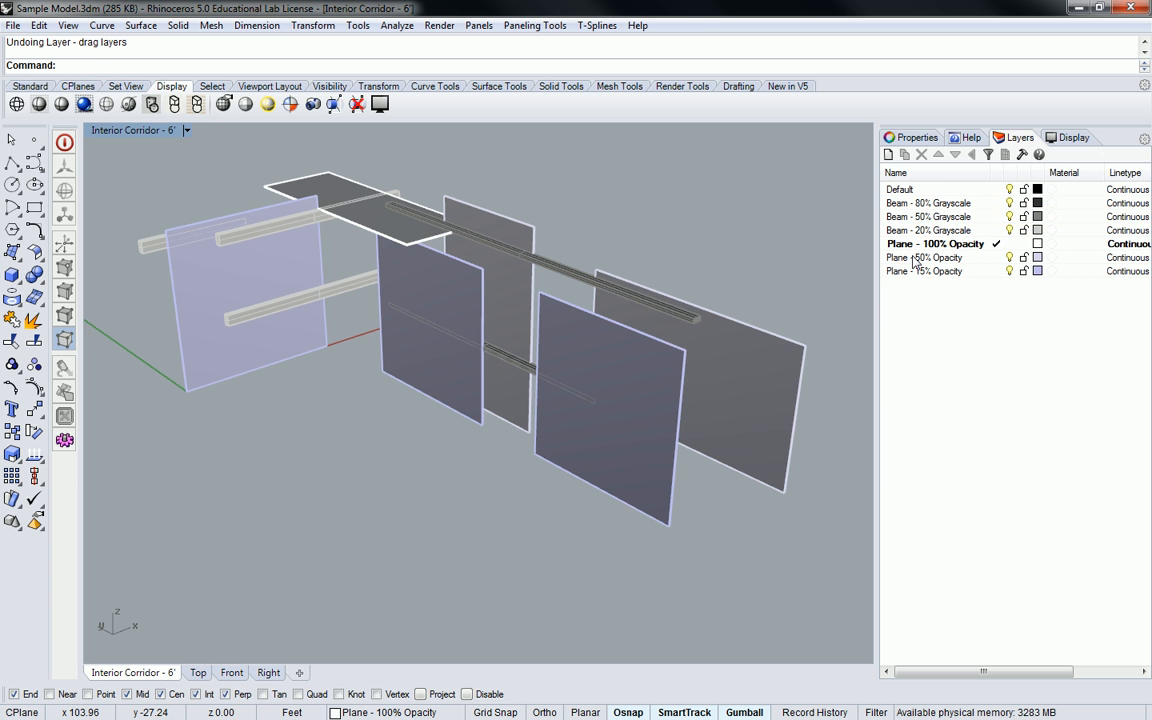
Assign a new material with about 78% transparency to the Plane - 50% Opacity layer.
click(921, 246)
click(930, 258)
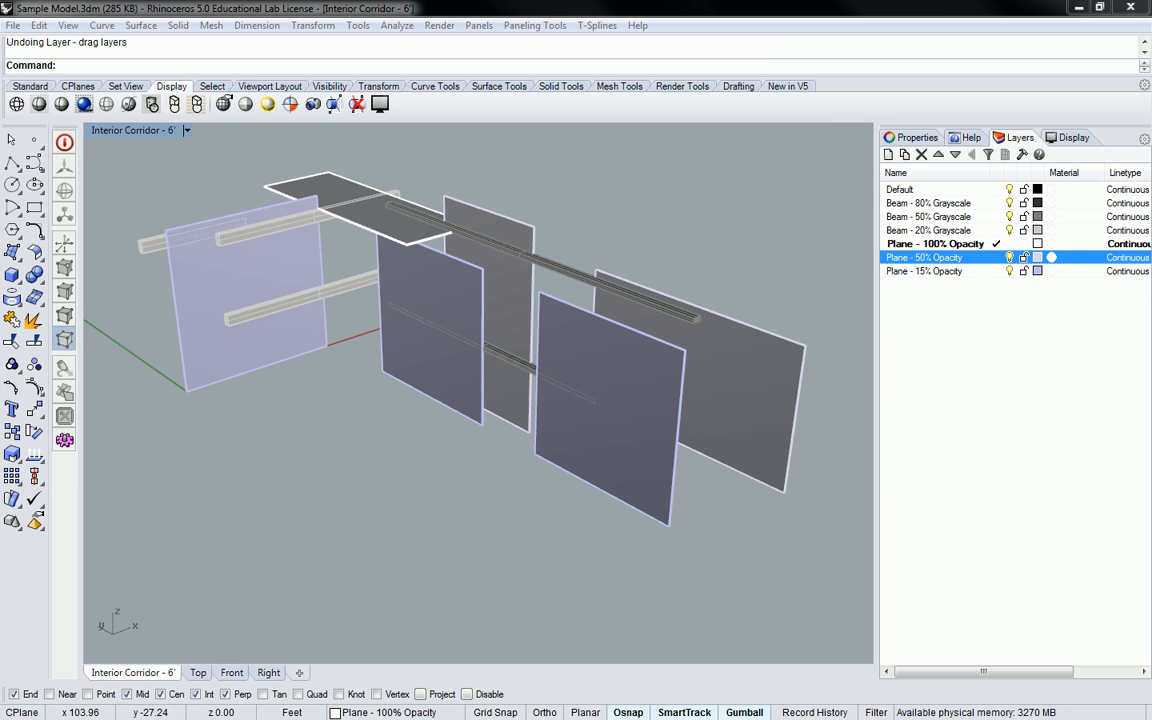
drag(1146, 0, 476, 157)
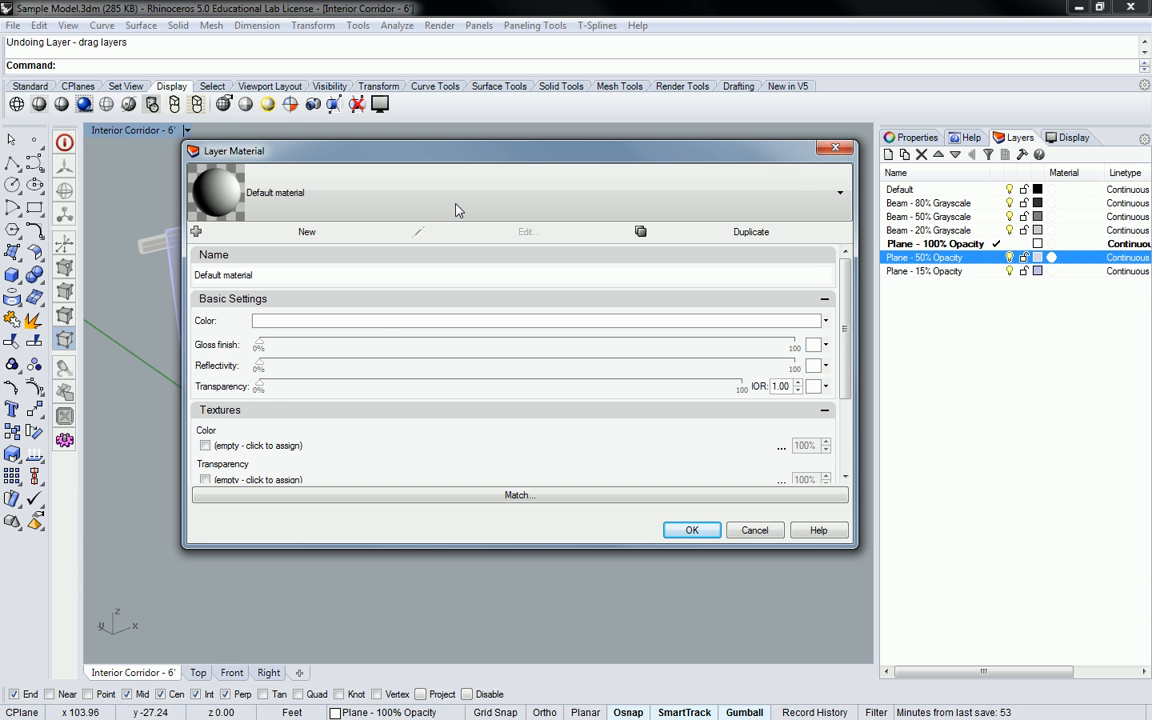
drag(259, 388, 624, 390)
click(690, 530)
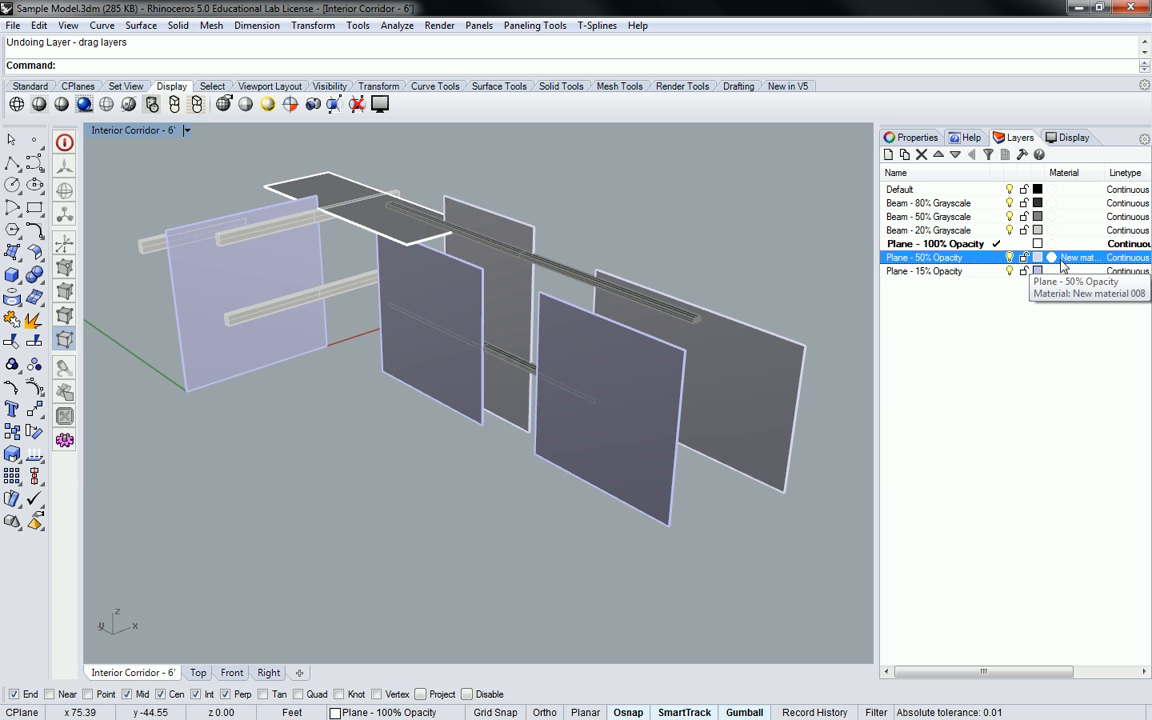
Switch the perspective viewport to Rendered display and examine the transparency of the planes from behind.
scroll(703, 330, up, 4)
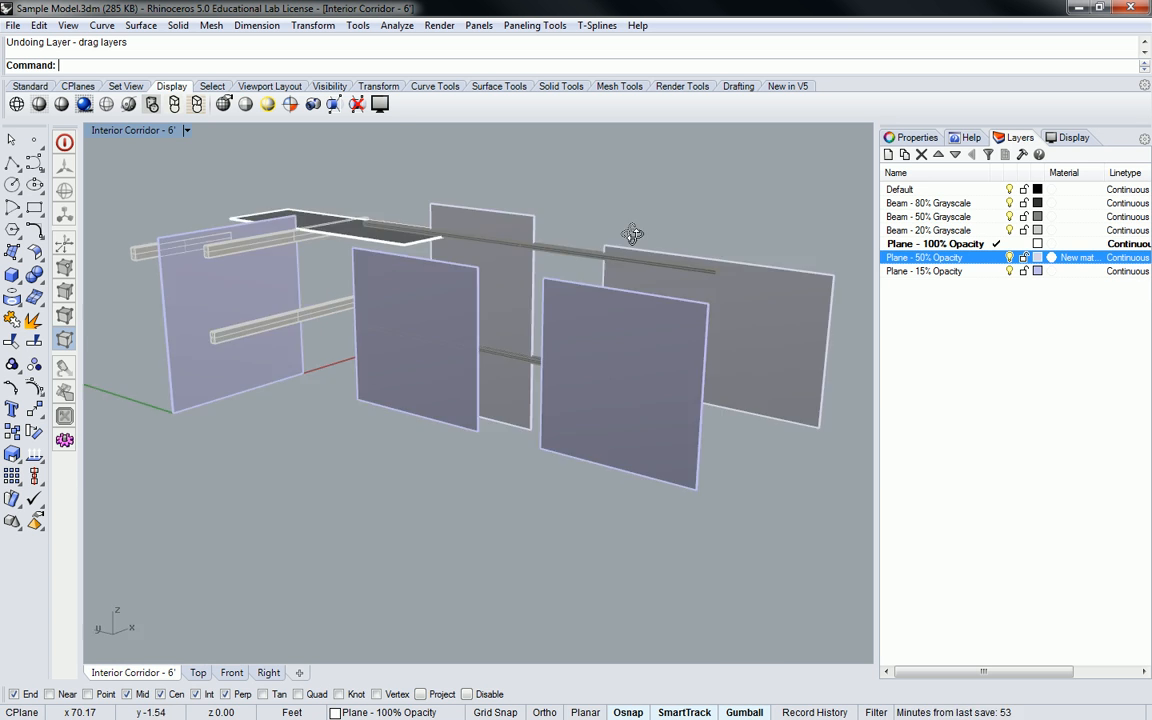
right_drag(783, 348, 501, 350)
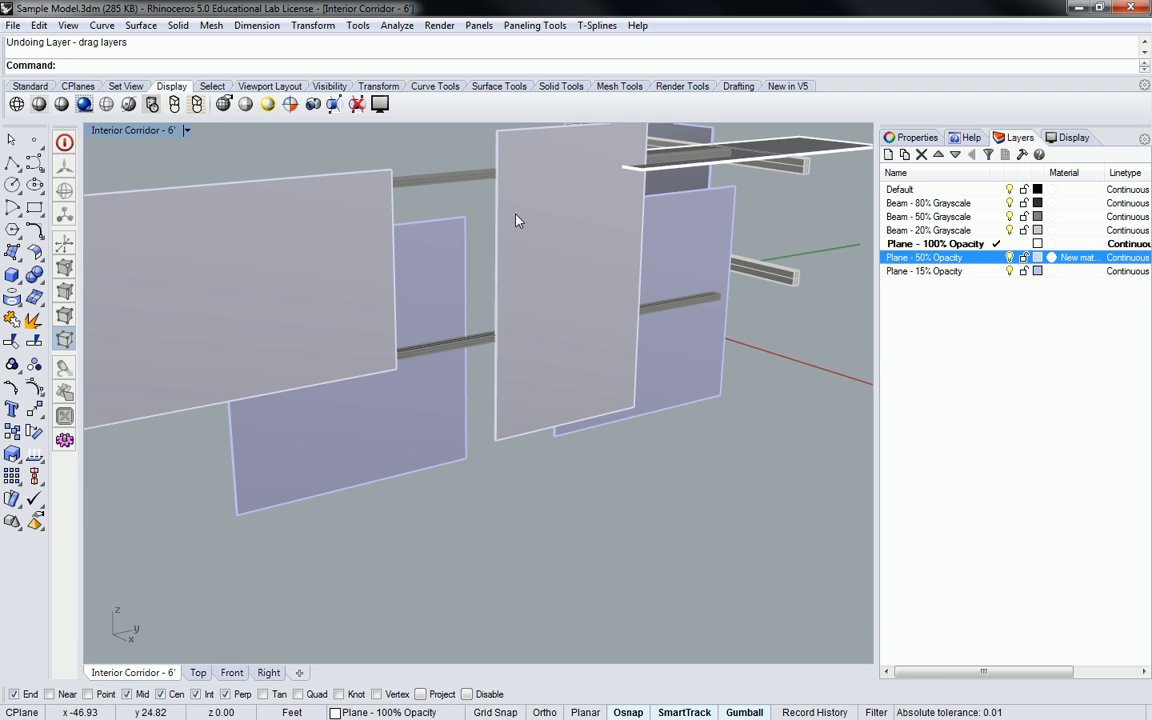
click(86, 106)
right_drag(296, 216, 411, 249)
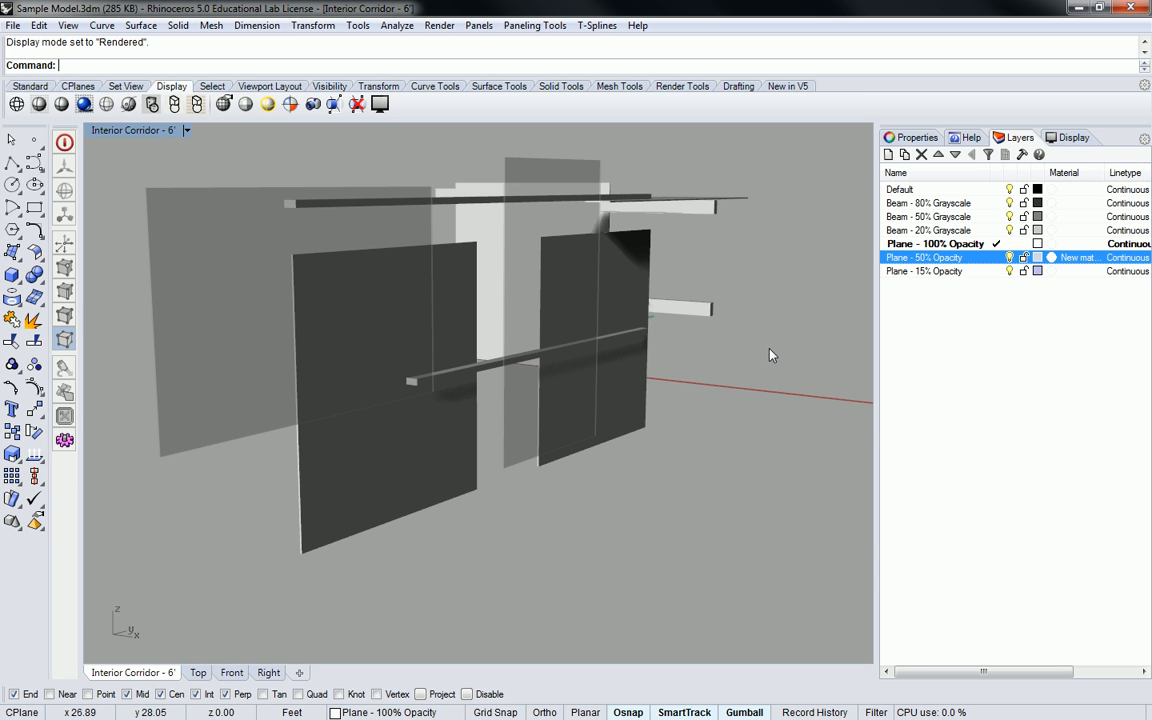
right_drag(537, 226, 563, 265)
double_click(106, 128)
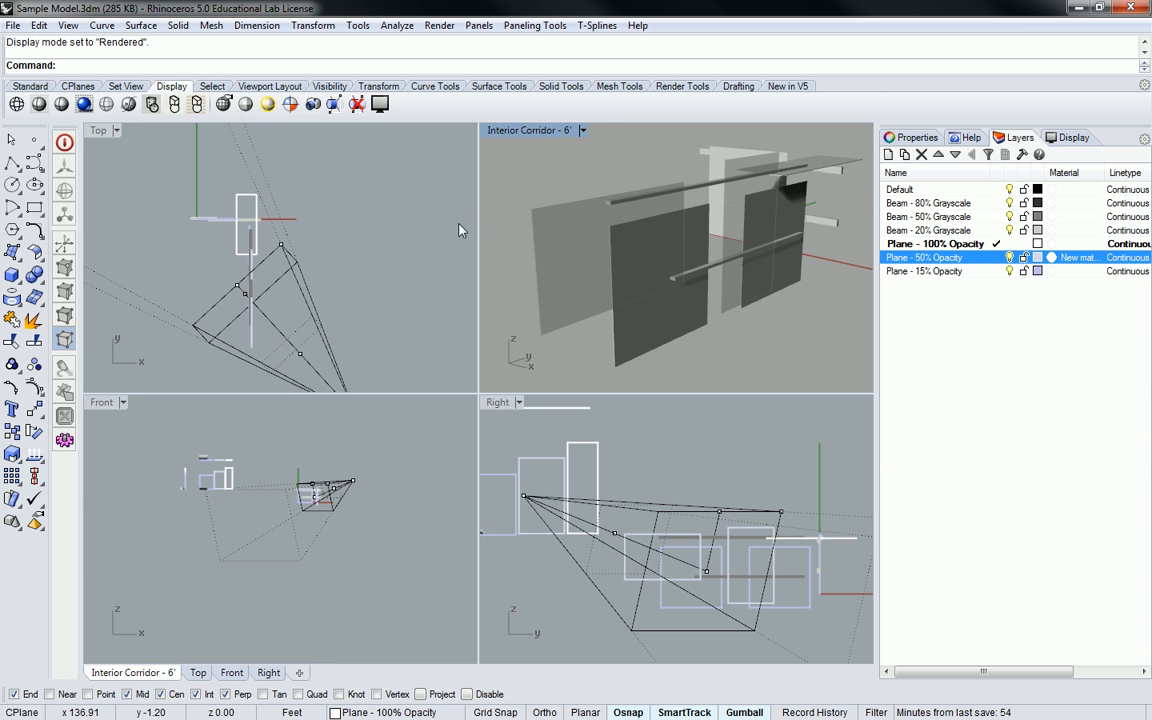
double_click(488, 128)
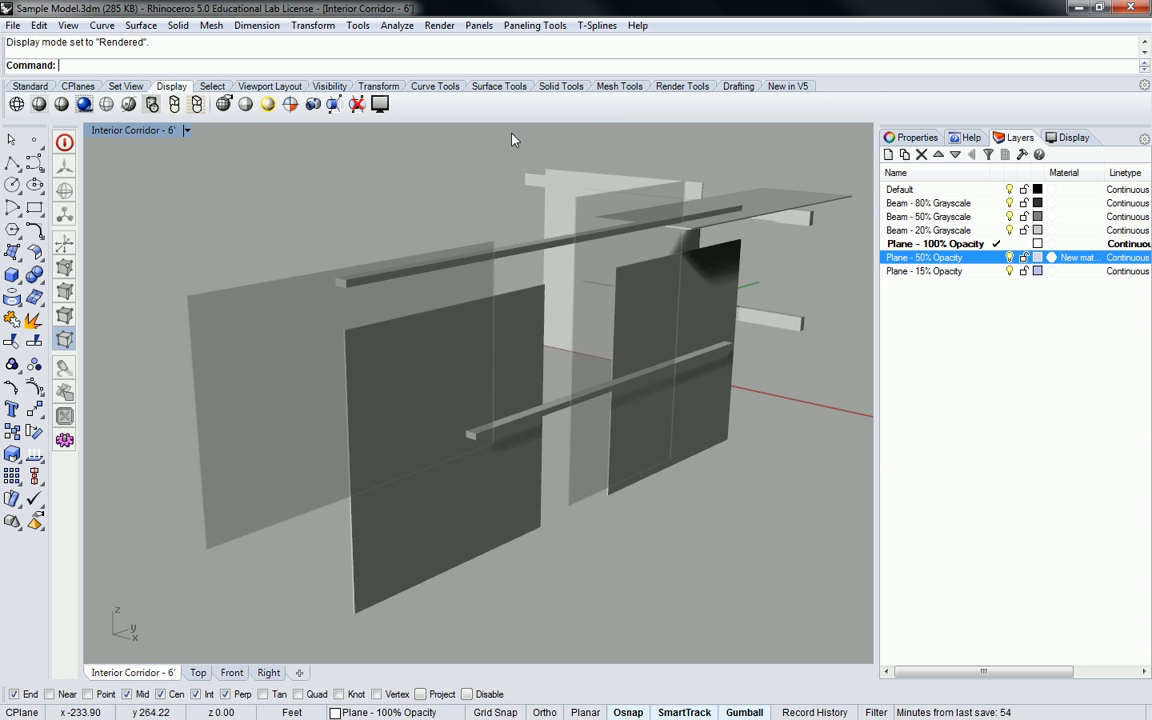
Return the perspective viewport to Shaded display and compare how the 50% opacity planes look in the display modes.
click(38, 104)
right_drag(356, 240, 418, 217)
click(712, 281)
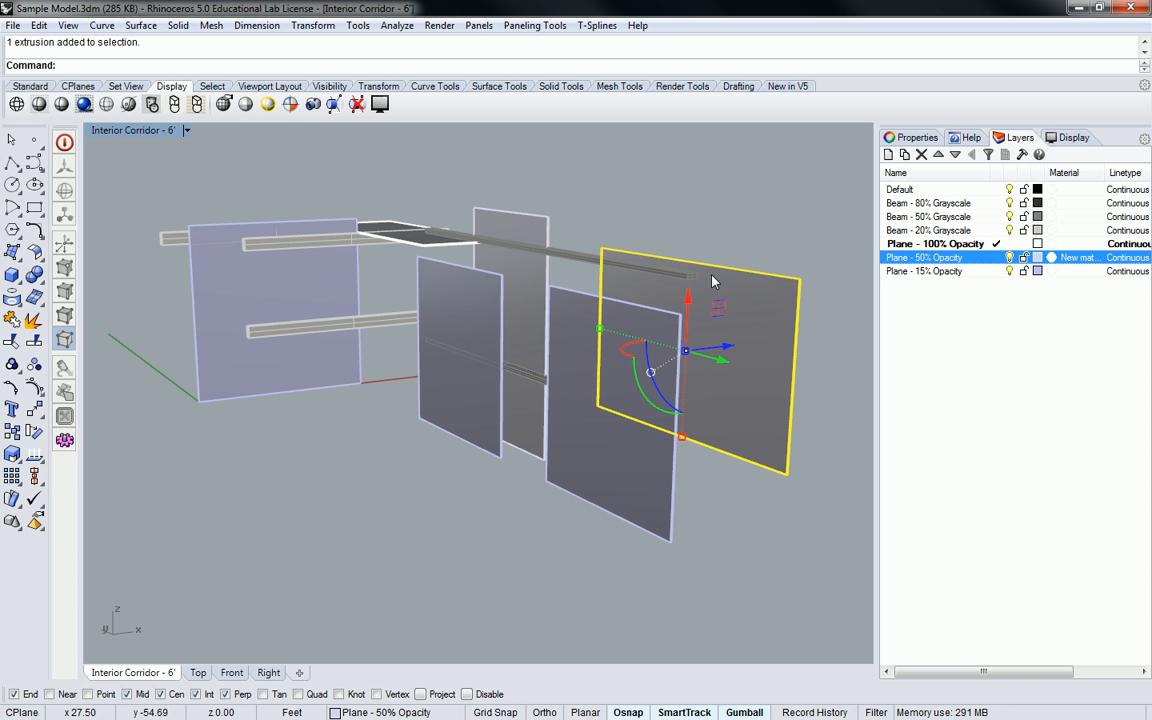
click(755, 202)
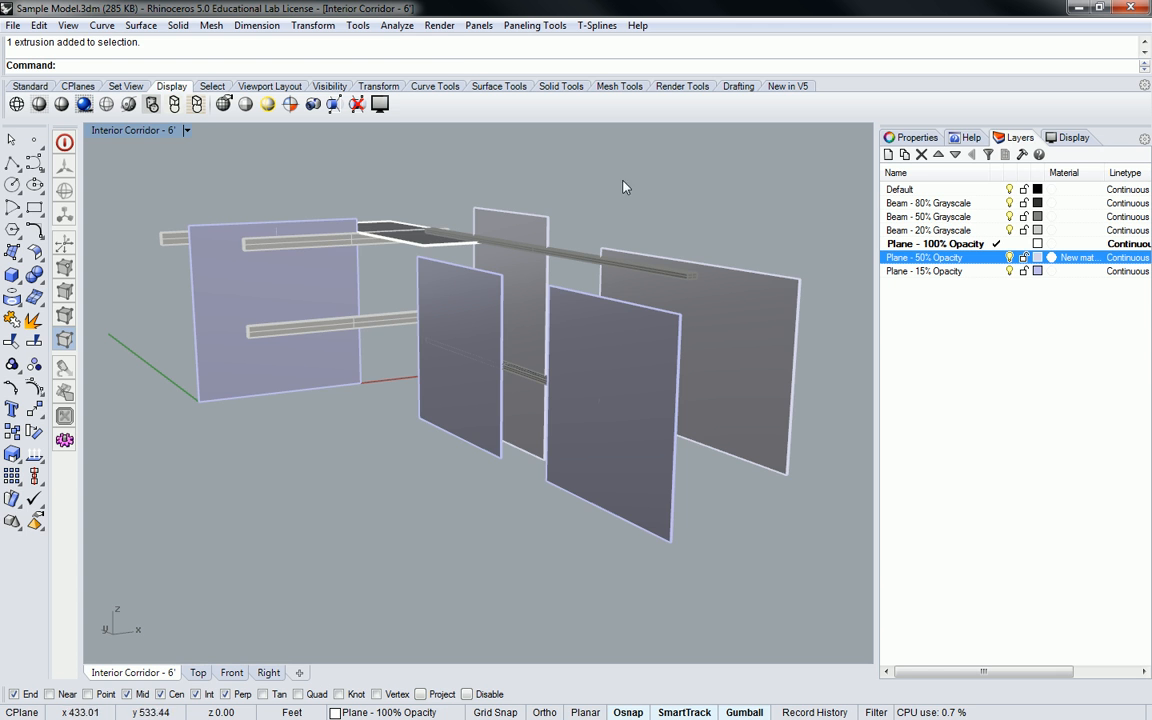
click(61, 104)
mouse_move(636, 262)
right_down()
mouse_move(437, 252)
mouse_move(478, 404)
mouse_move(386, 283)
mouse_move(594, 260)
mouse_move(471, 273)
mouse_move(514, 294)
right_up()
click(39, 104)
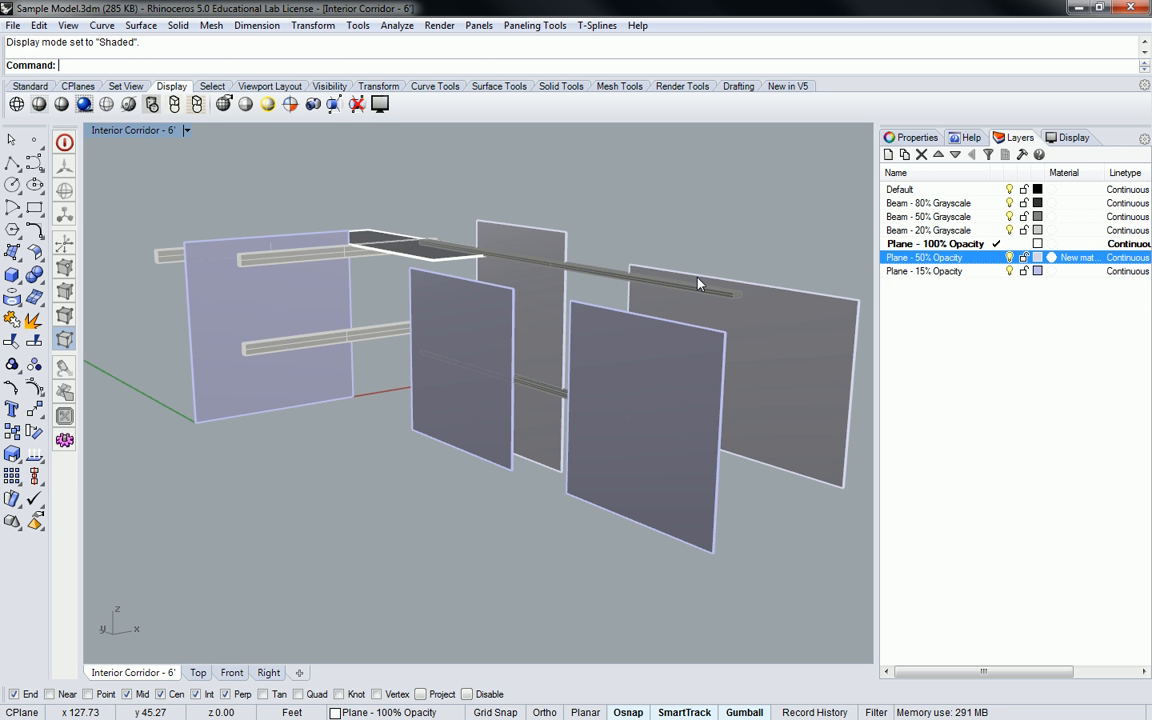
shift+right_drag(697, 215, 676, 219)
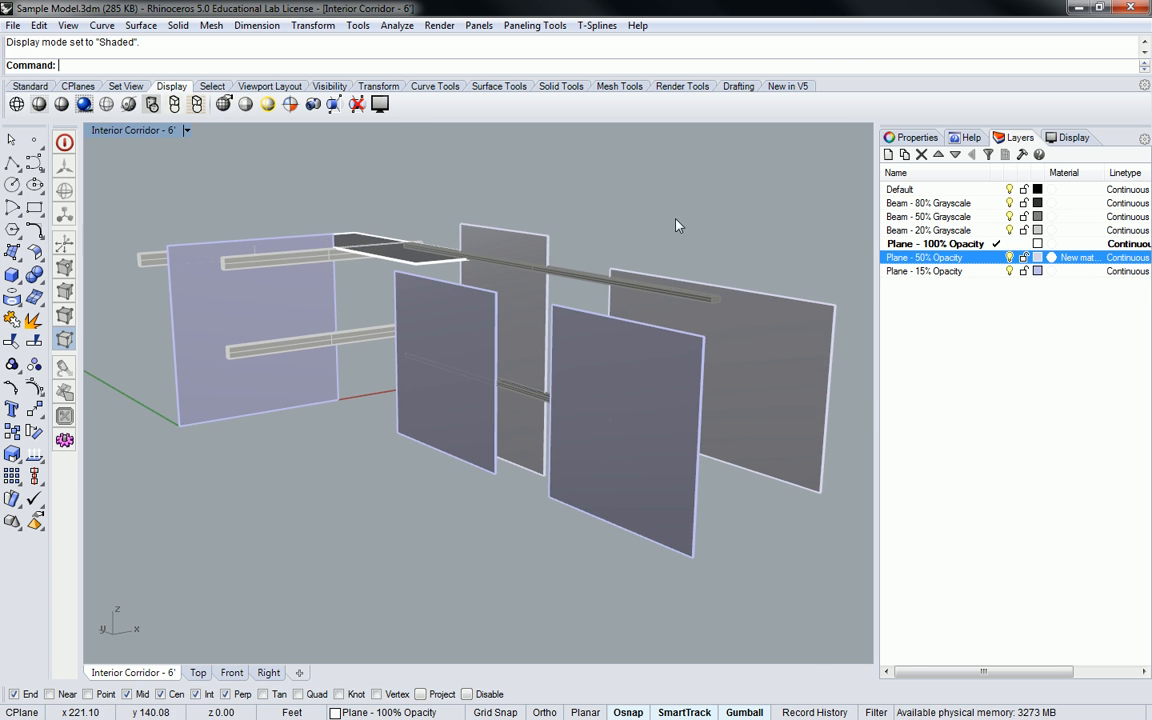
shift+right_drag(733, 193, 706, 192)
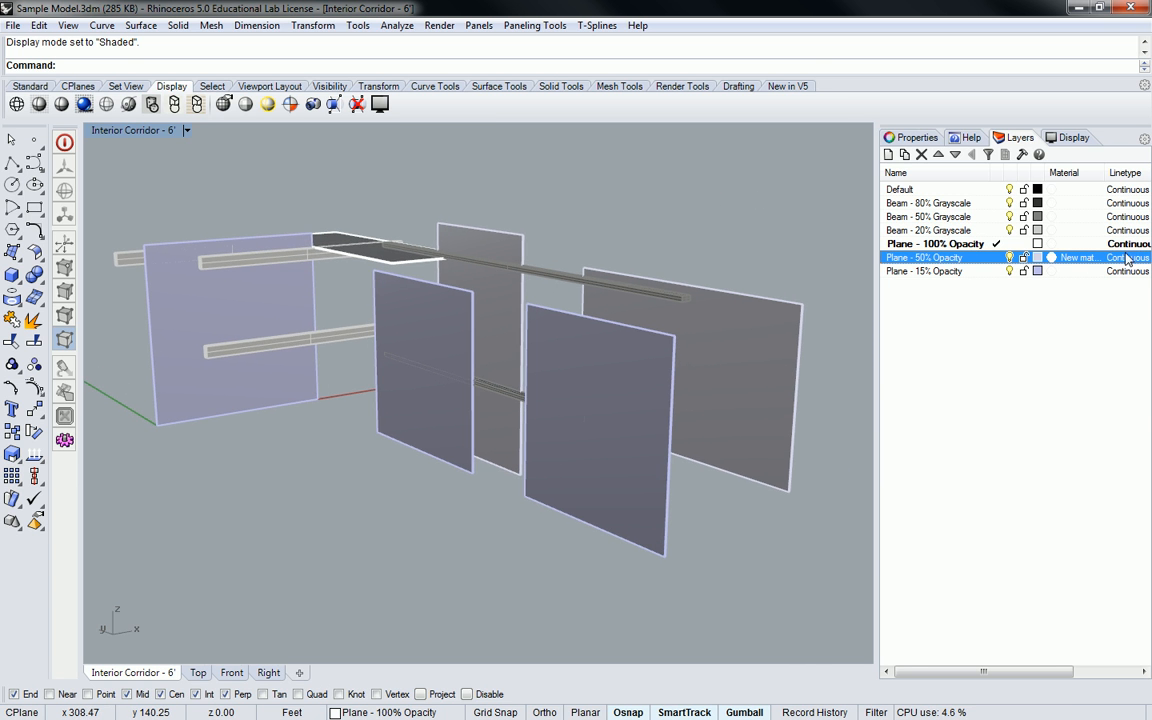
Open the material settings of the Plane - 50% Opacity layer.
click(1068, 258)
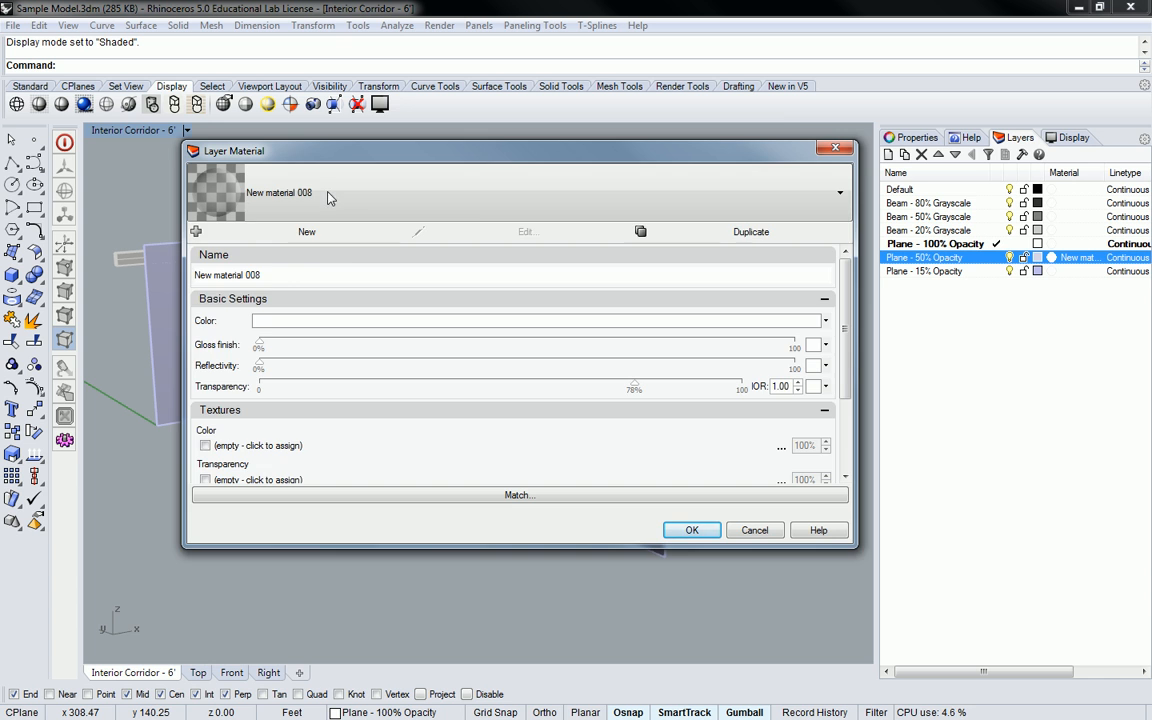
click(325, 200)
click(362, 206)
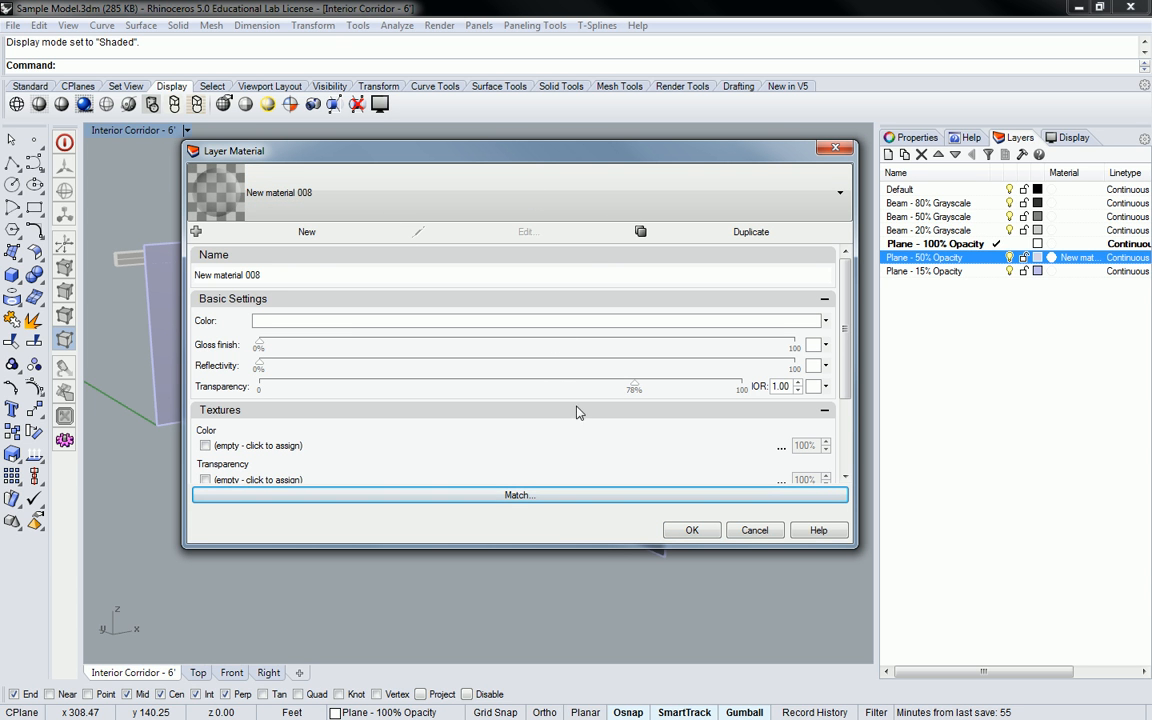
Set the material's color to a pale lavender blue, RGB 211, 212, 243.
click(825, 323)
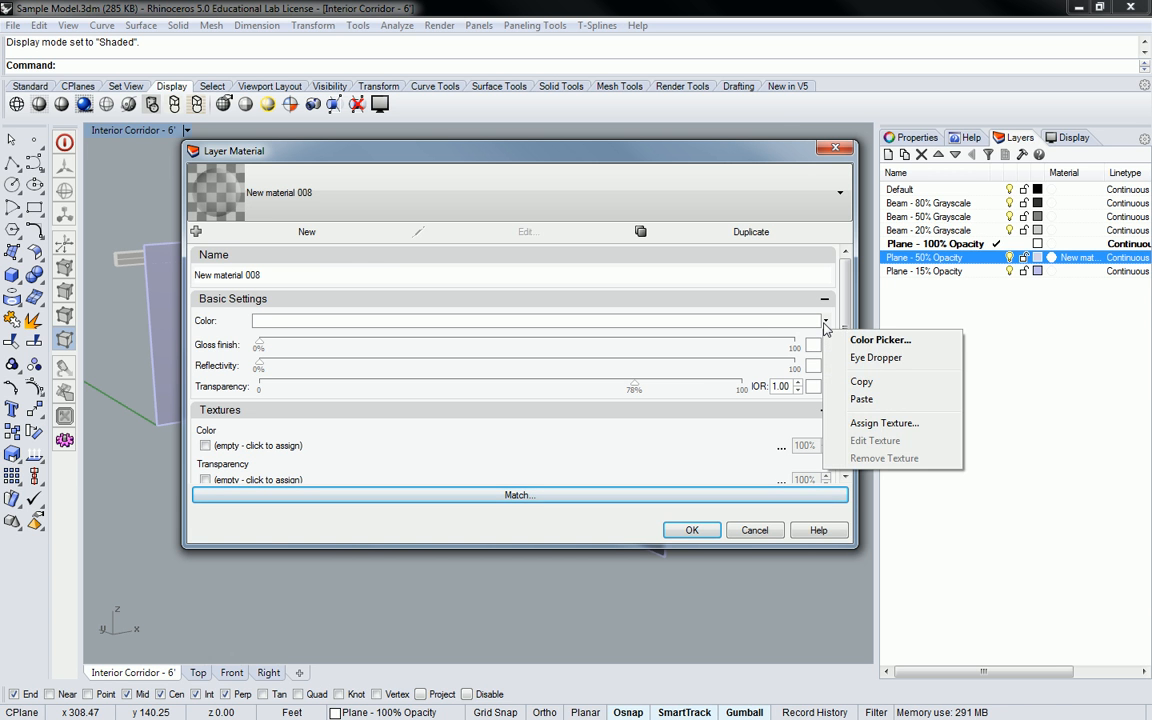
click(880, 340)
click(538, 388)
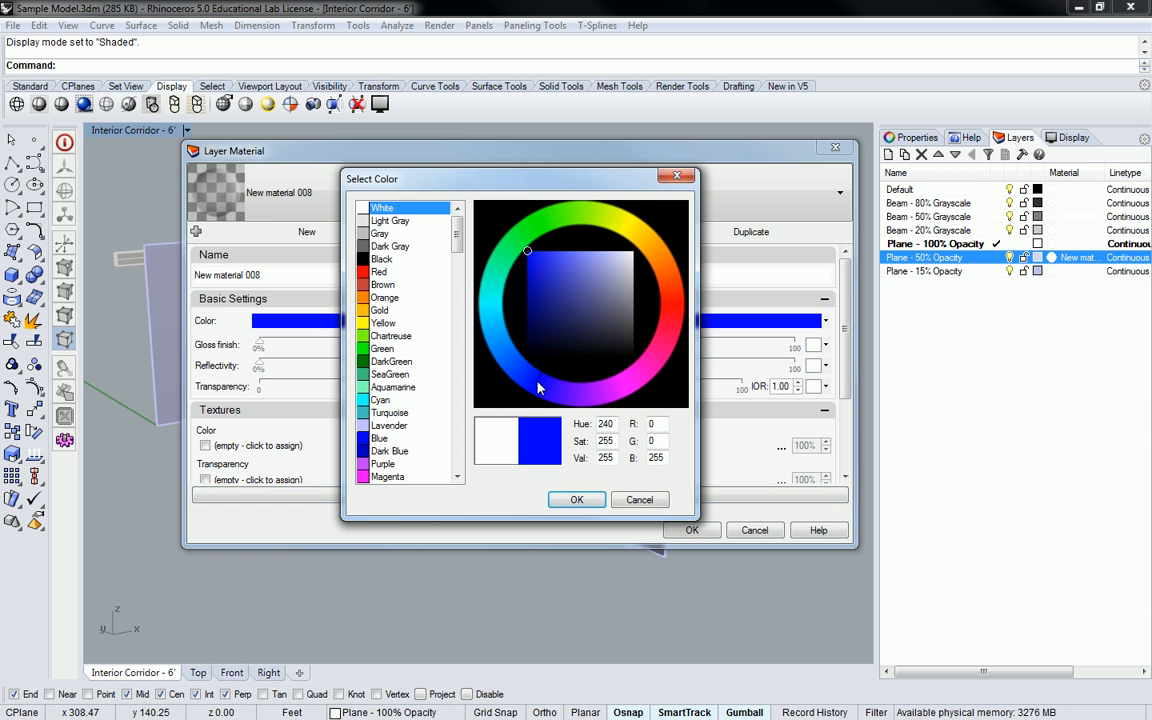
drag(591, 314, 622, 256)
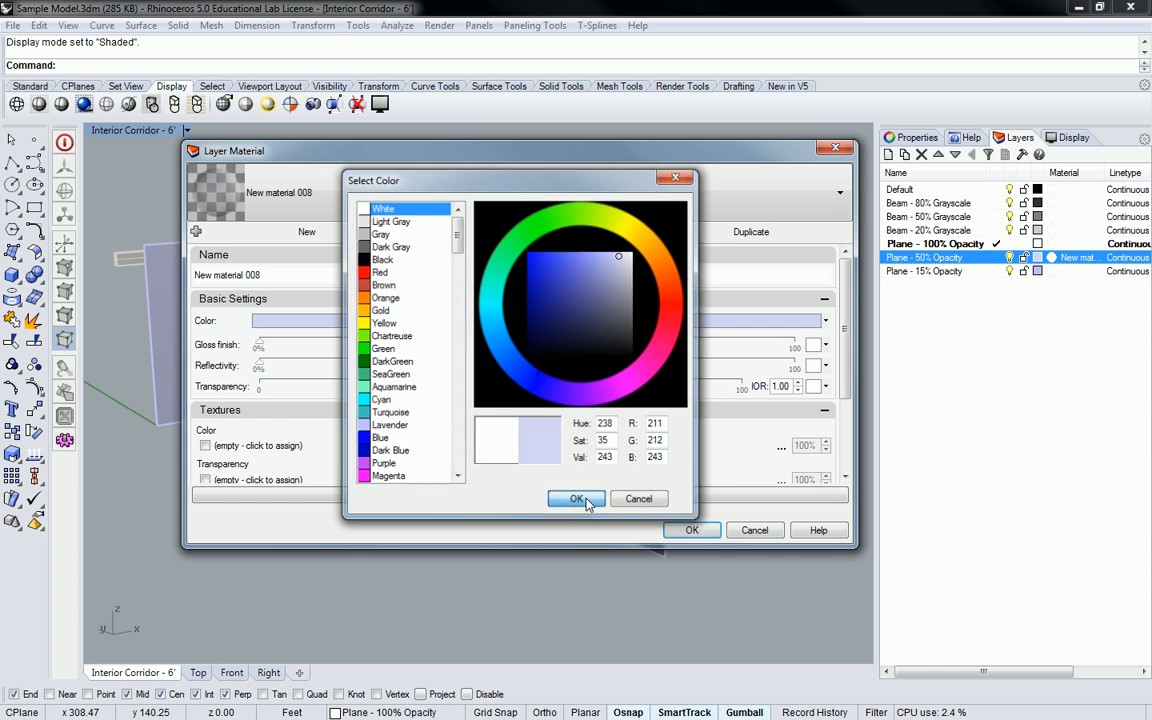
click(577, 499)
Change the Plane - 50% Opacity material's color to a saturated blue and apply the material.
click(607, 321)
click(527, 250)
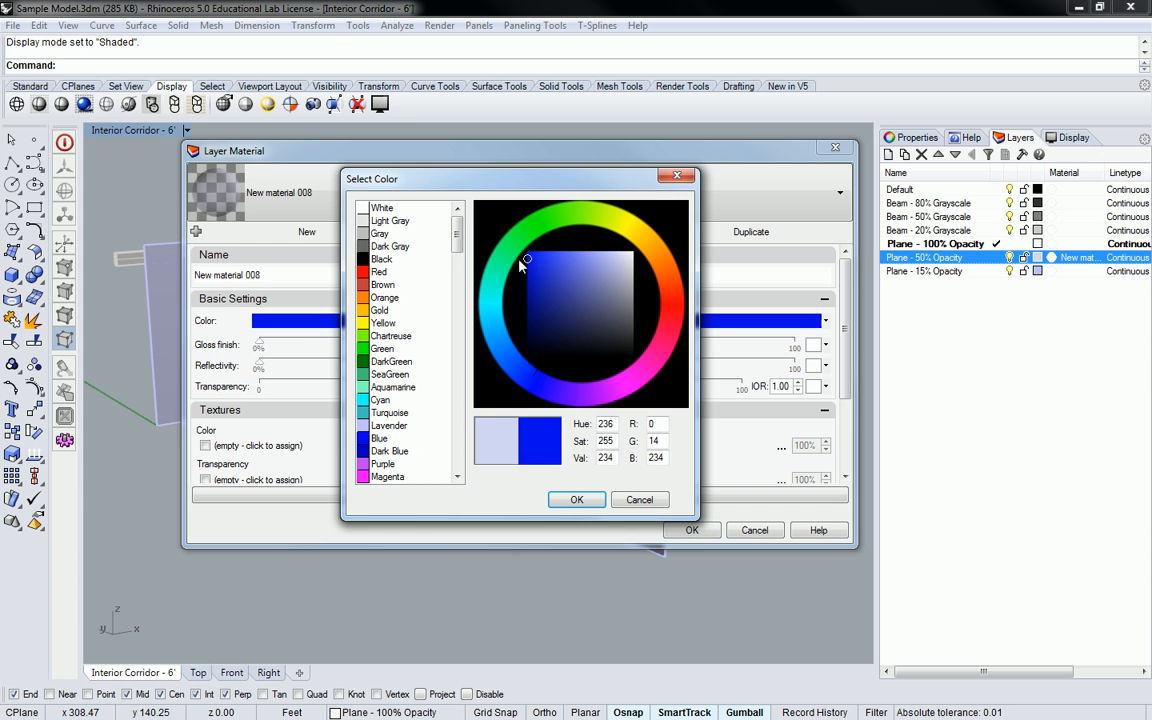
click(577, 499)
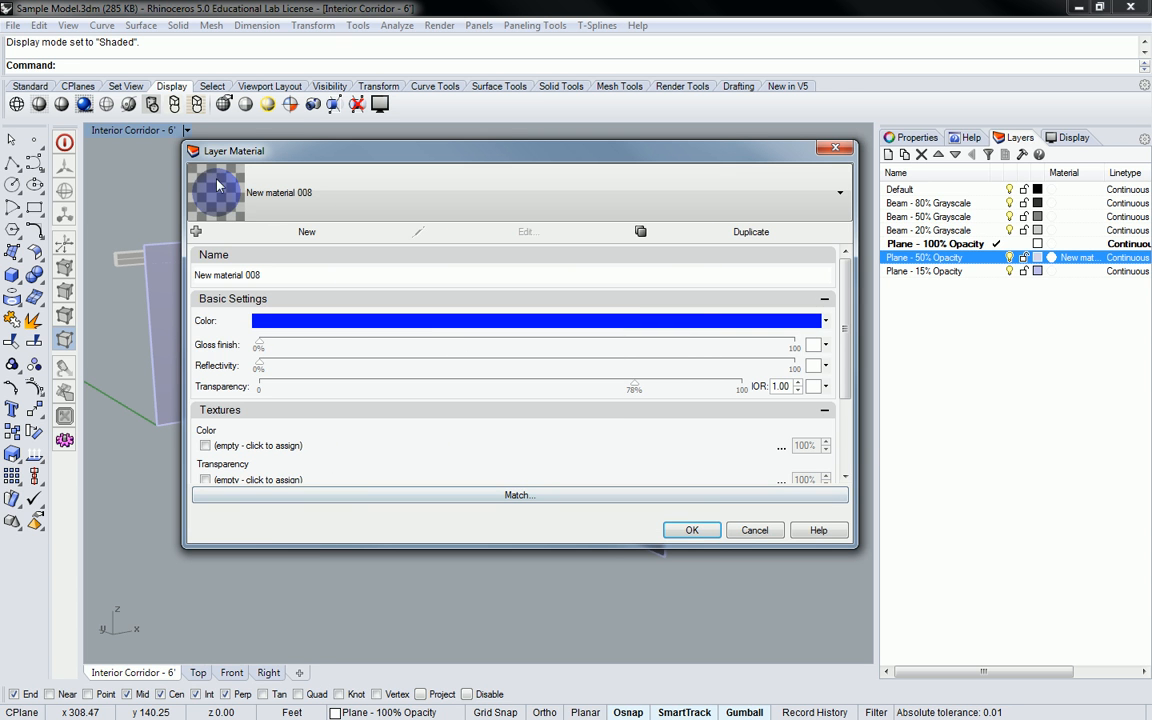
click(700, 529)
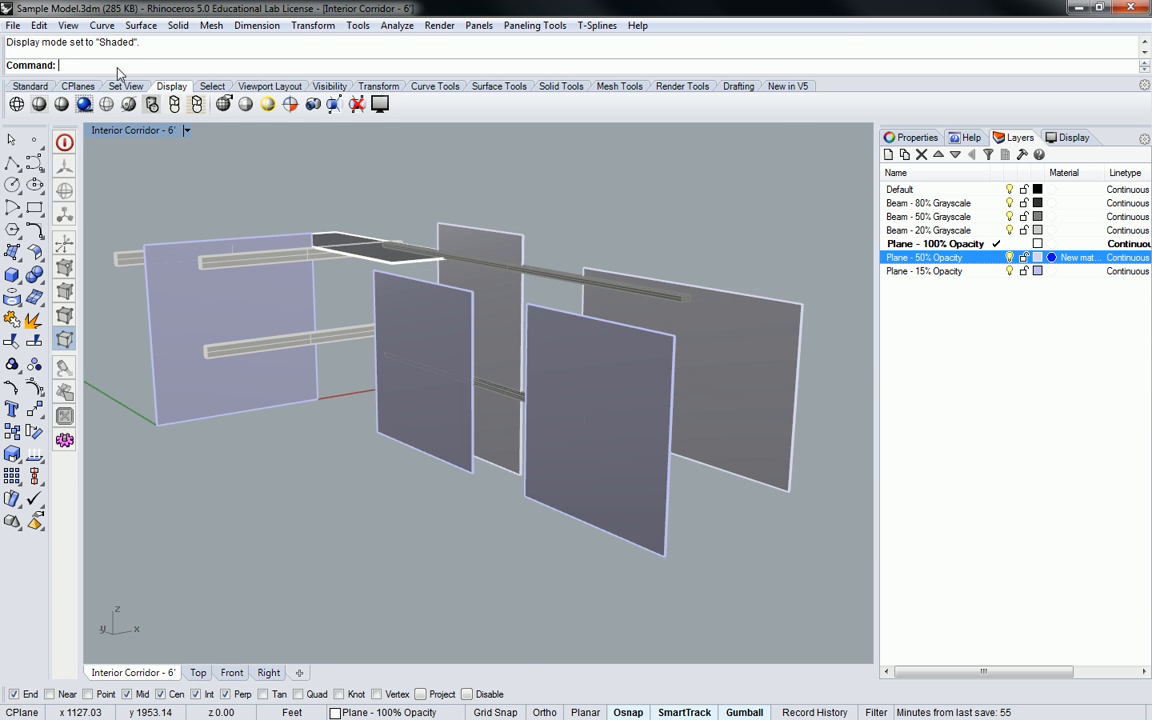
Switch the viewport to Rendered display and examine the tinted transparent planes from both sides of the model.
click(83, 107)
right_drag(759, 355, 537, 358)
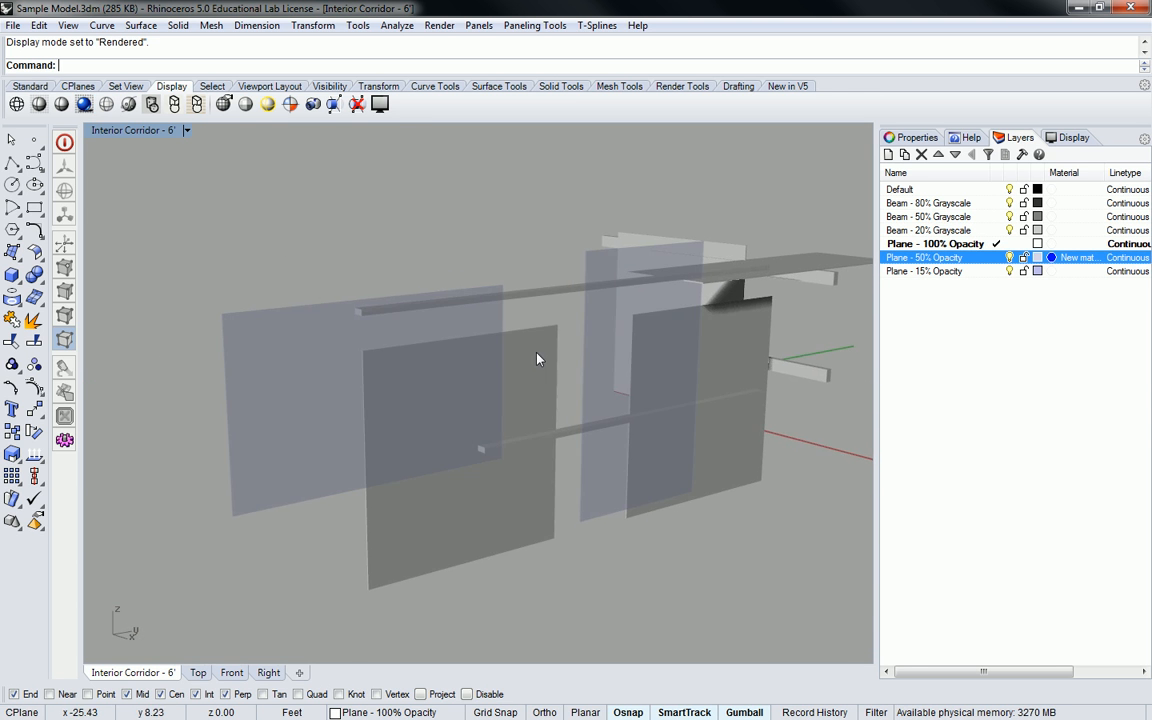
scroll(625, 380, up, 5)
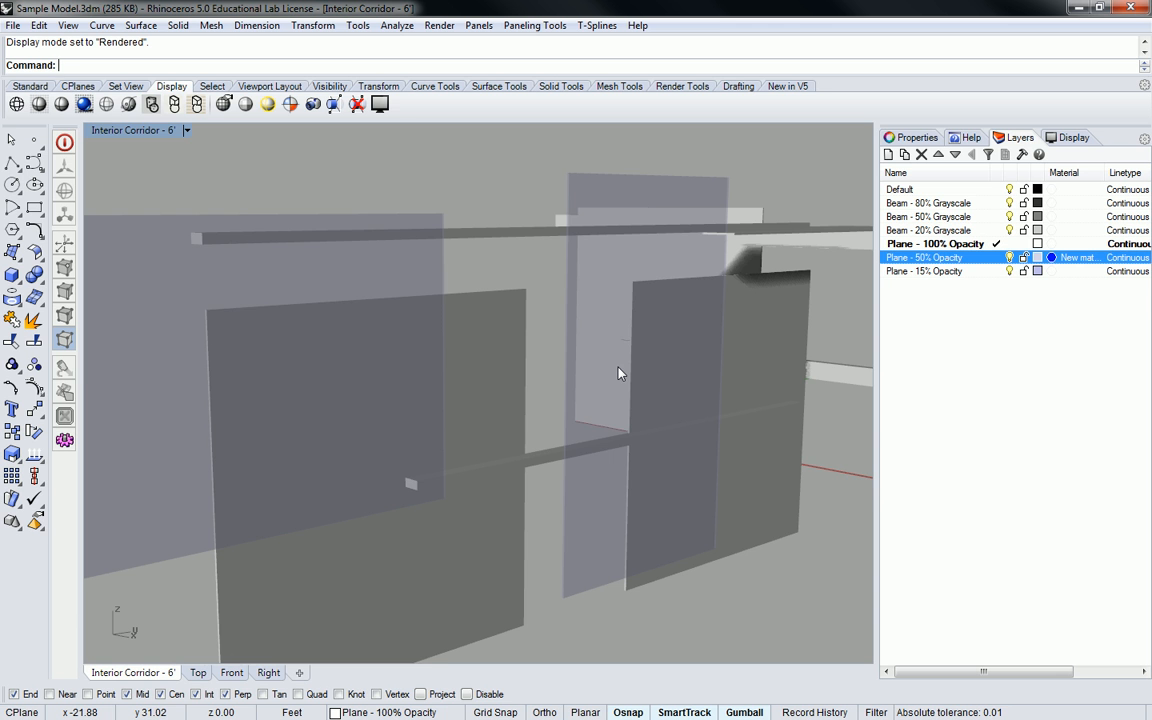
scroll(618, 373, down, 5)
right_drag(618, 373, 653, 335)
scroll(710, 363, up, 4)
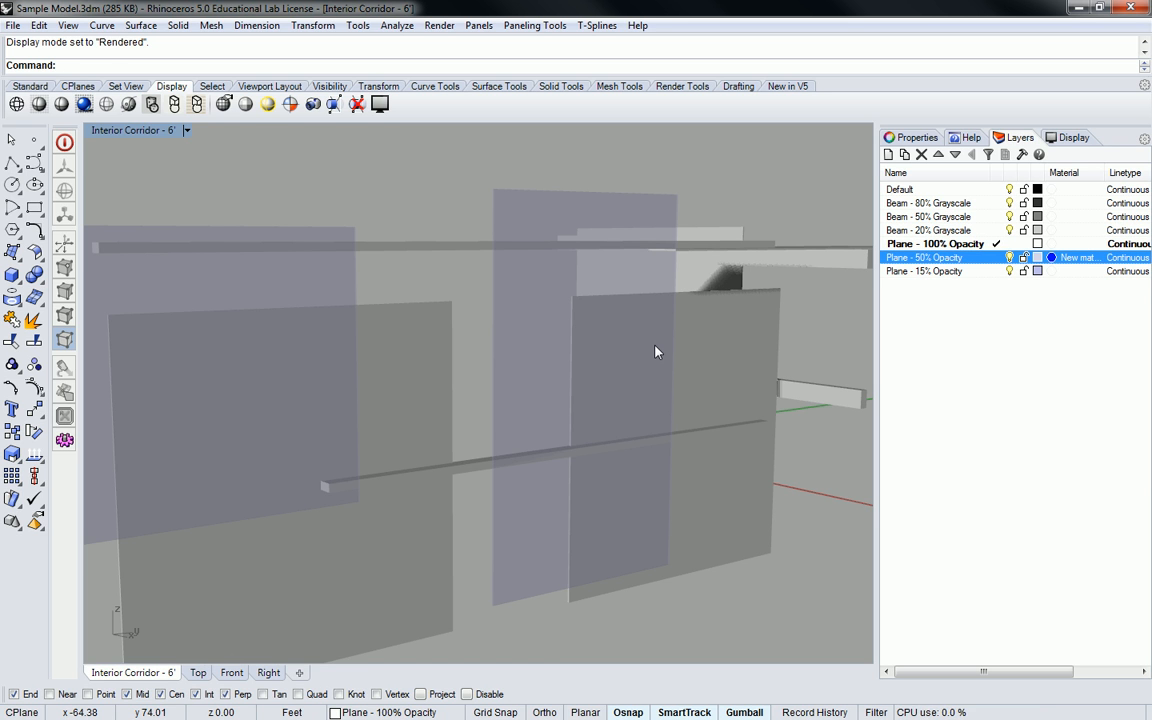
right_drag(629, 277, 643, 316)
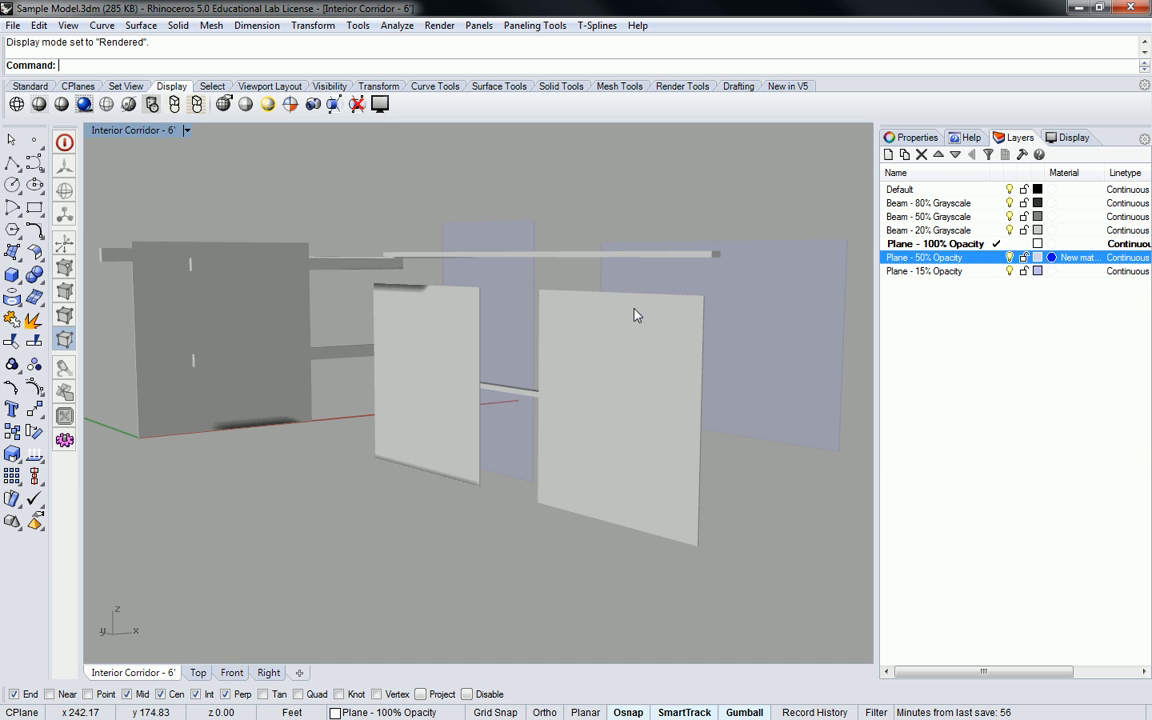
mouse_move(634, 316)
right_down()
mouse_move(630, 301)
mouse_move(459, 309)
mouse_move(689, 301)
mouse_move(602, 311)
mouse_move(643, 293)
mouse_move(648, 309)
right_up()
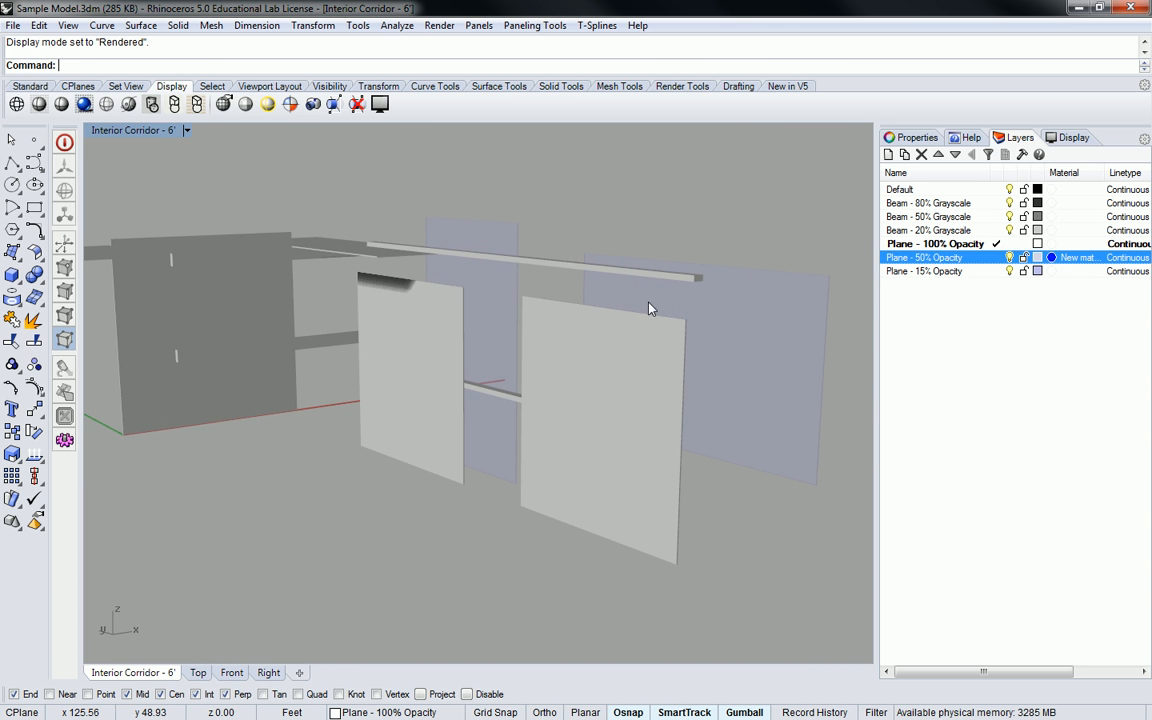
Change the Plane - 50% Opacity layer material's color to White, look through its texture settings, and apply the material.
click(1070, 257)
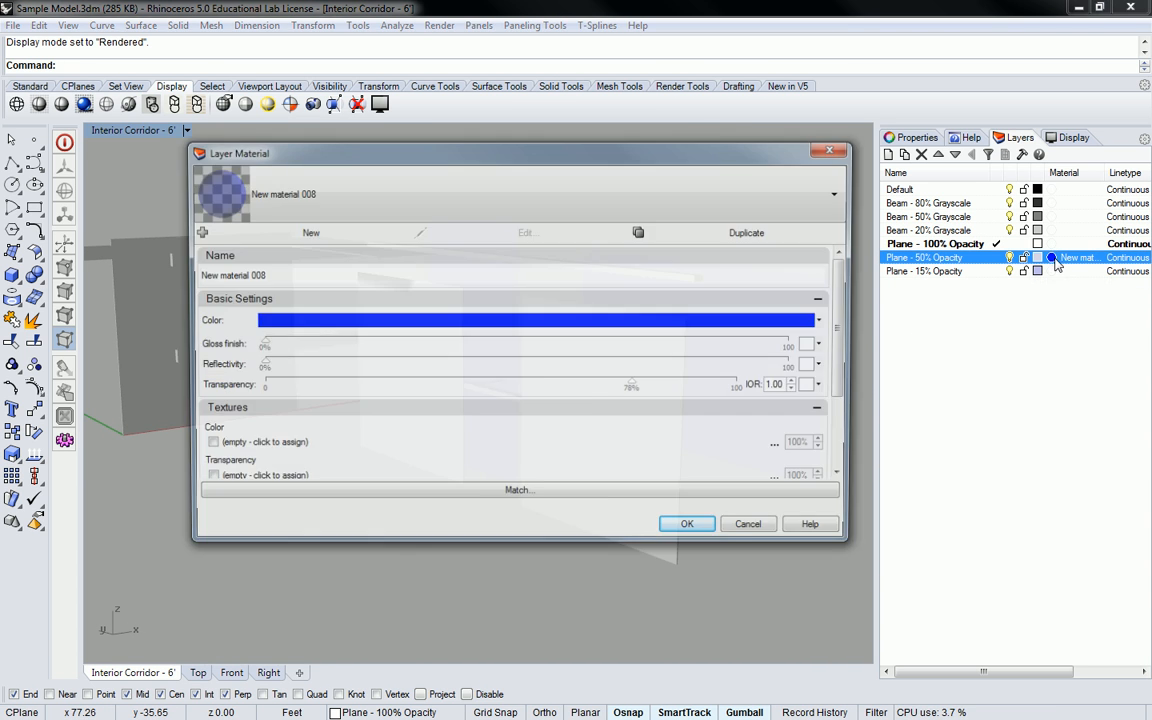
click(643, 320)
click(581, 263)
click(383, 208)
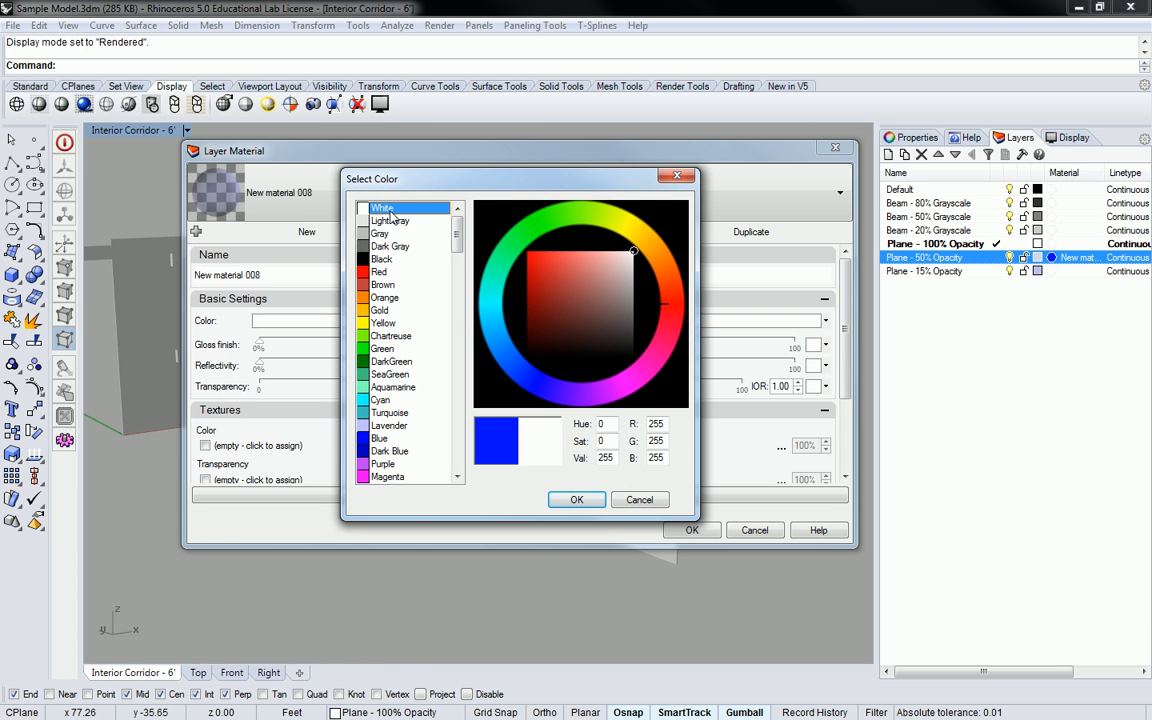
click(577, 498)
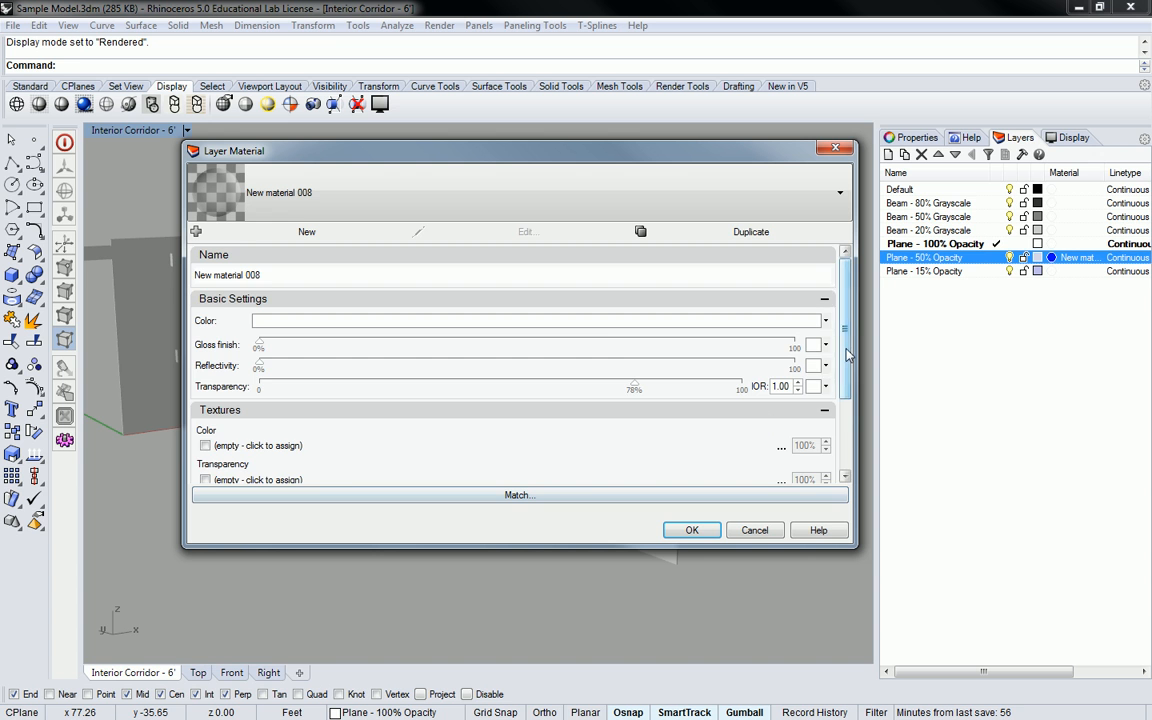
scroll(848, 403, down, 2)
scroll(848, 403, down, 1)
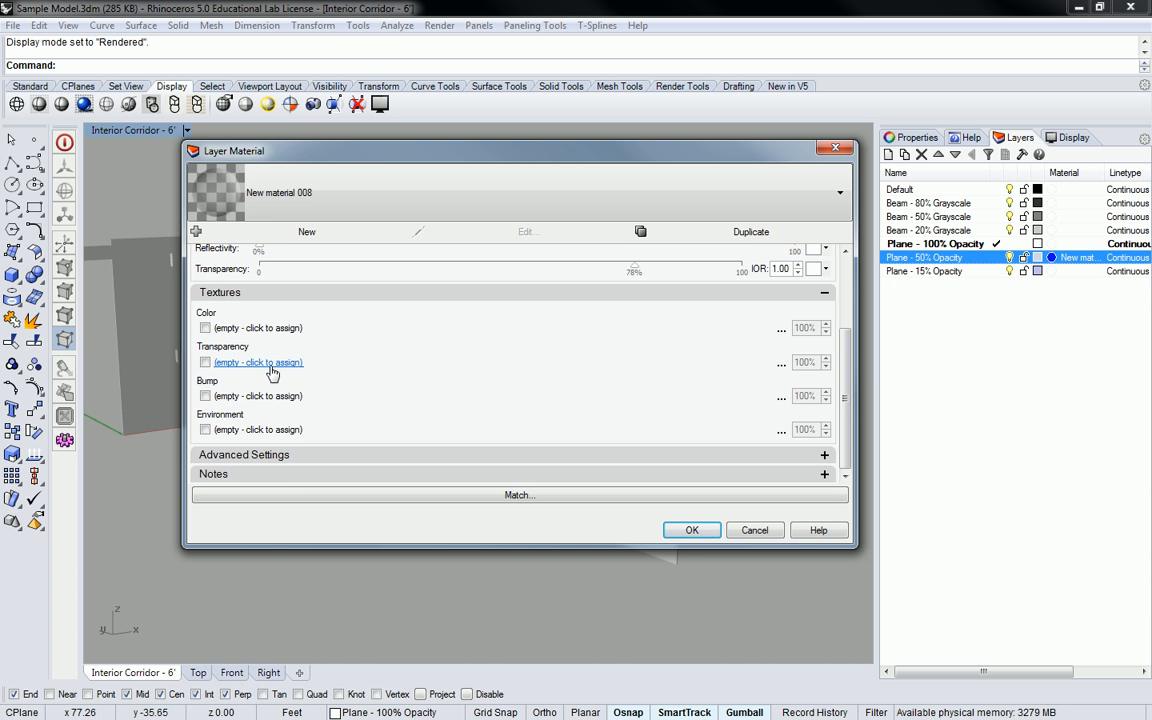
drag(847, 363, 853, 275)
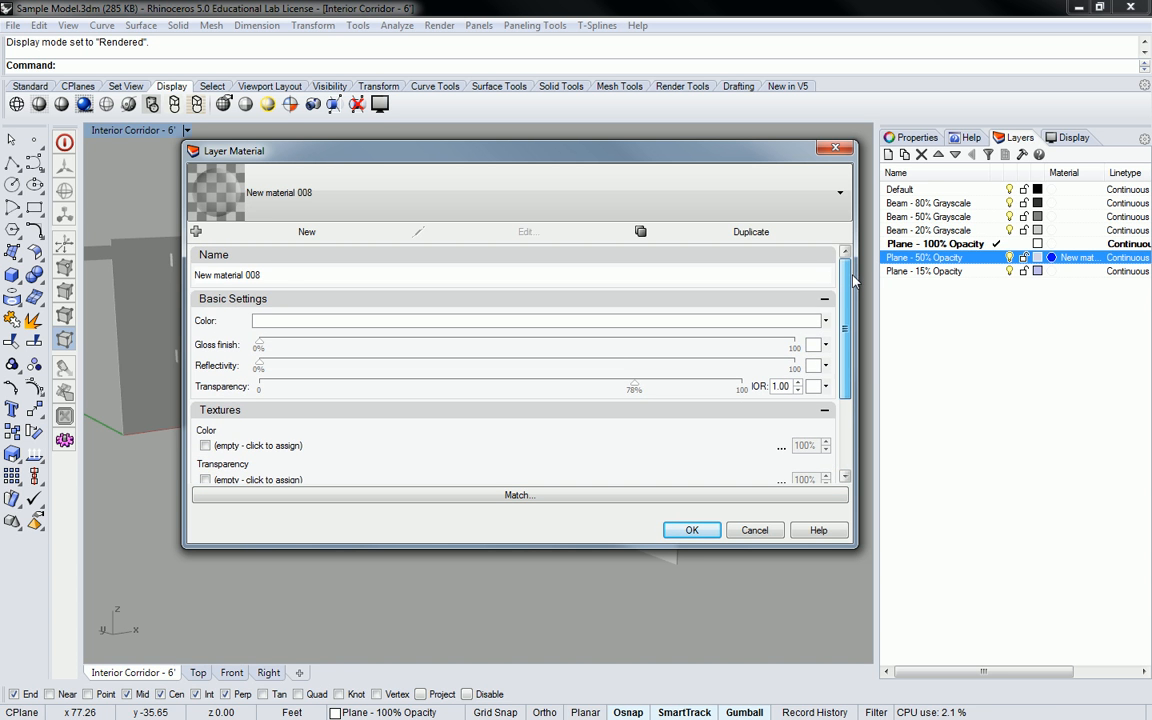
click(692, 530)
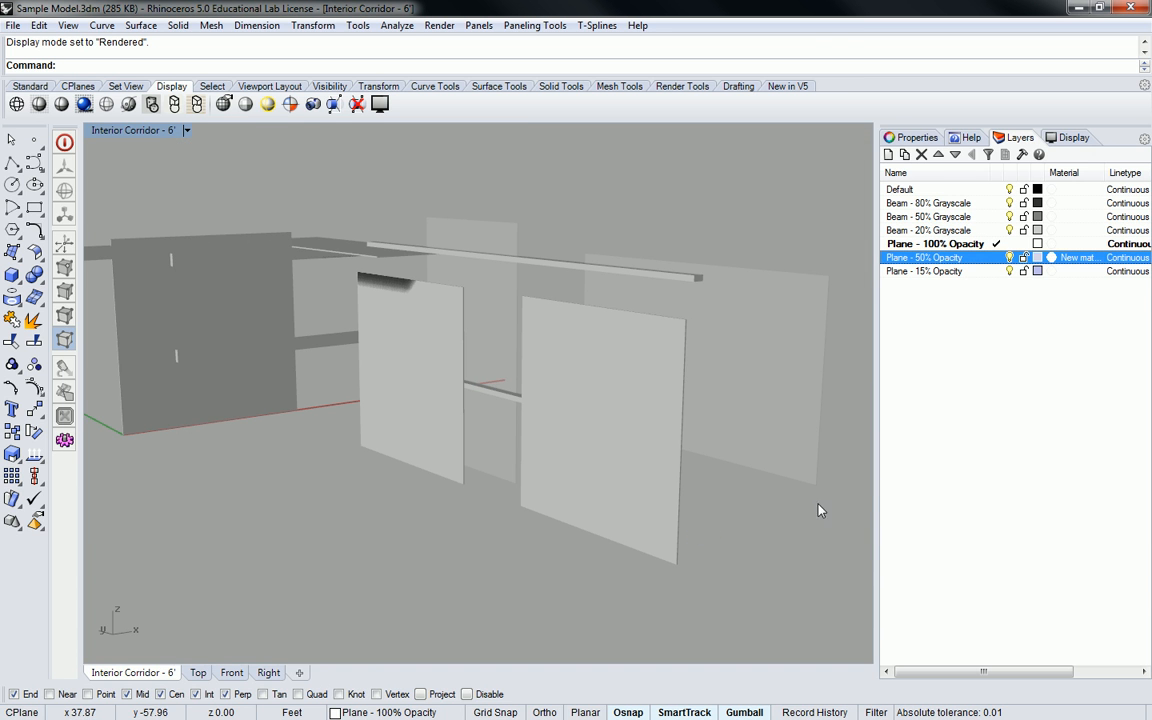
click(940, 375)
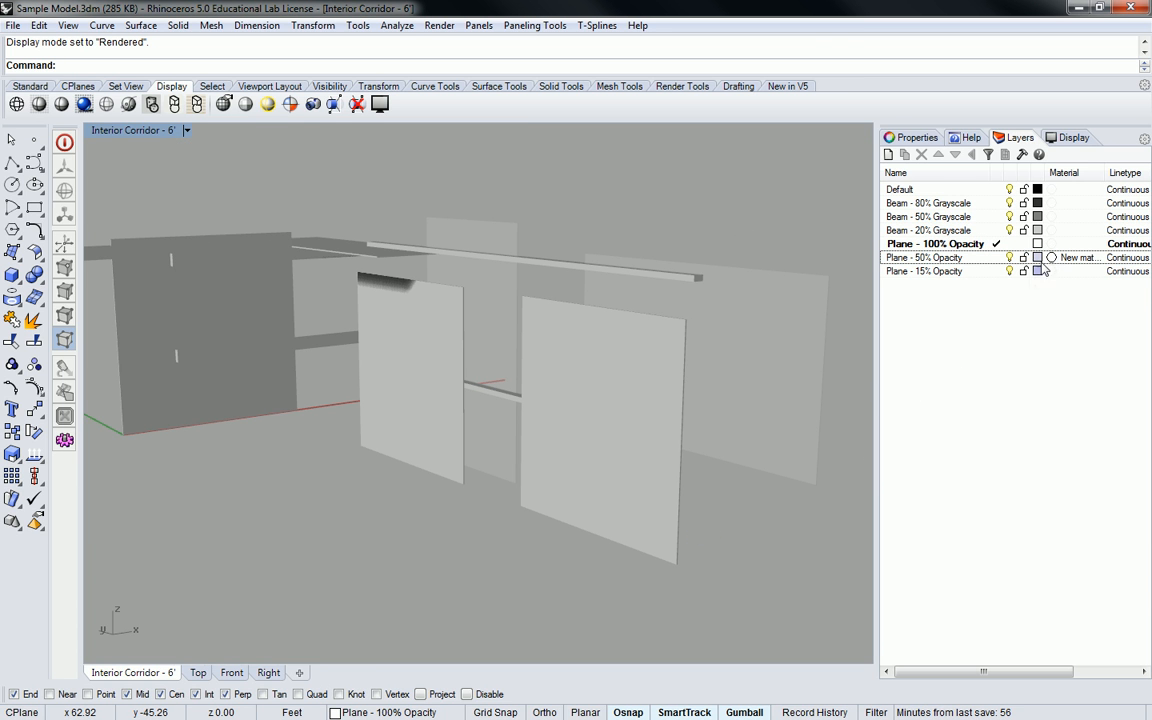
Switch the viewport to Shaded display and view the corridor's planes and beams.
scroll(677, 192, down, 2)
scroll(663, 199, up, 2)
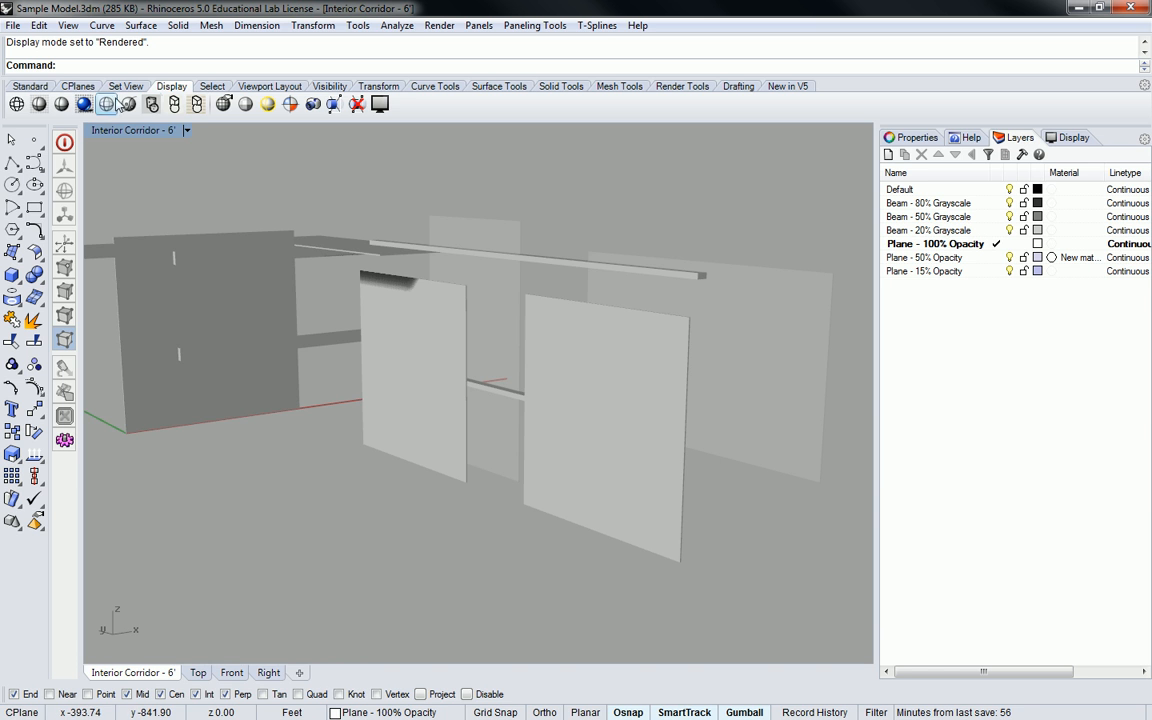
click(39, 104)
mouse_move(540, 232)
shift+right_down()
mouse_move(576, 249)
mouse_move(553, 244)
shift+right_up()
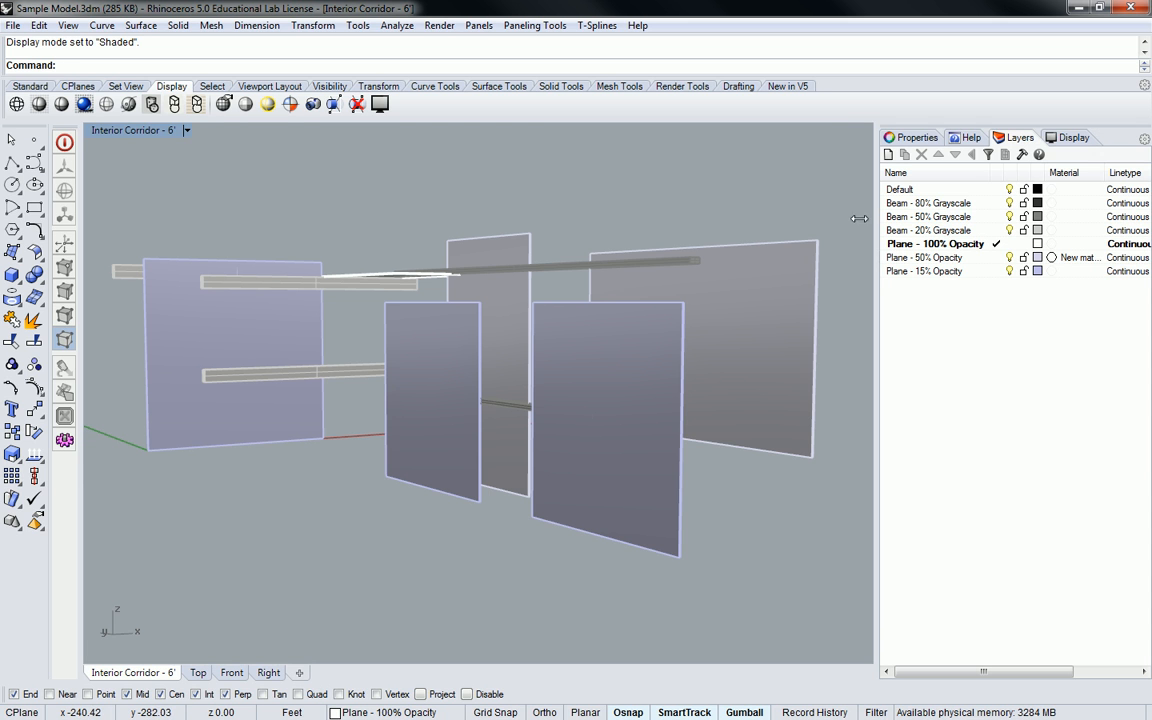
Give the Beam - 80% Grayscale layer a material colored dark gray, RGB 71, 71, 71.
click(1051, 205)
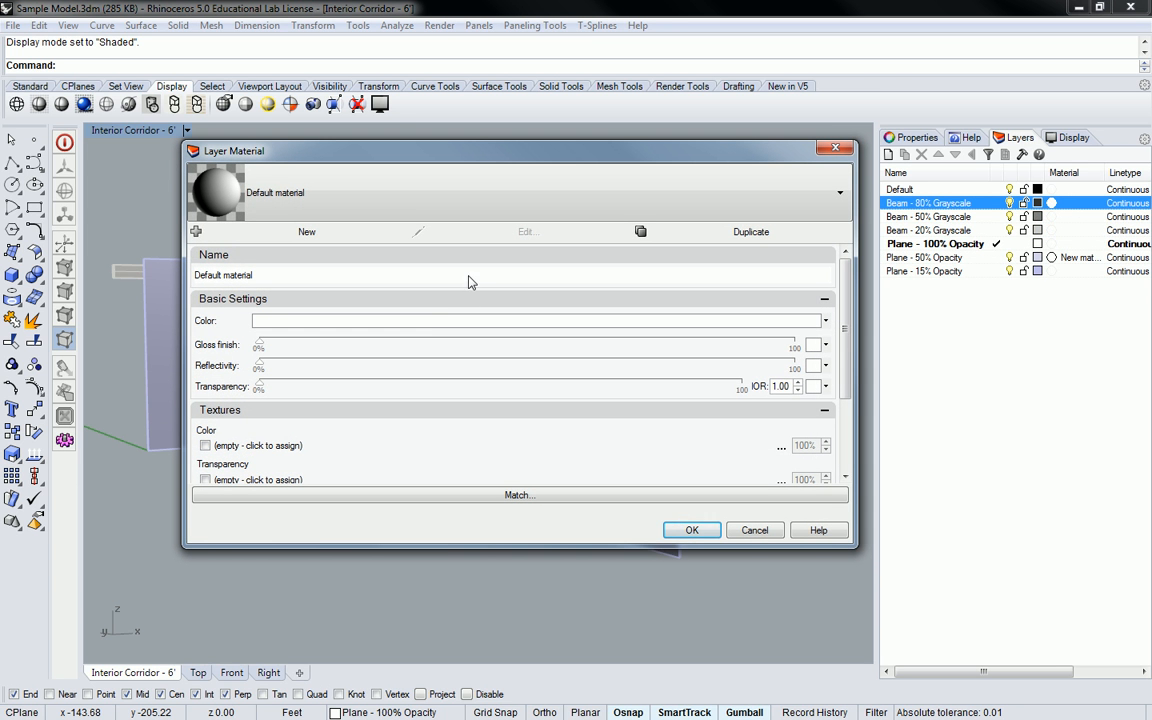
click(500, 331)
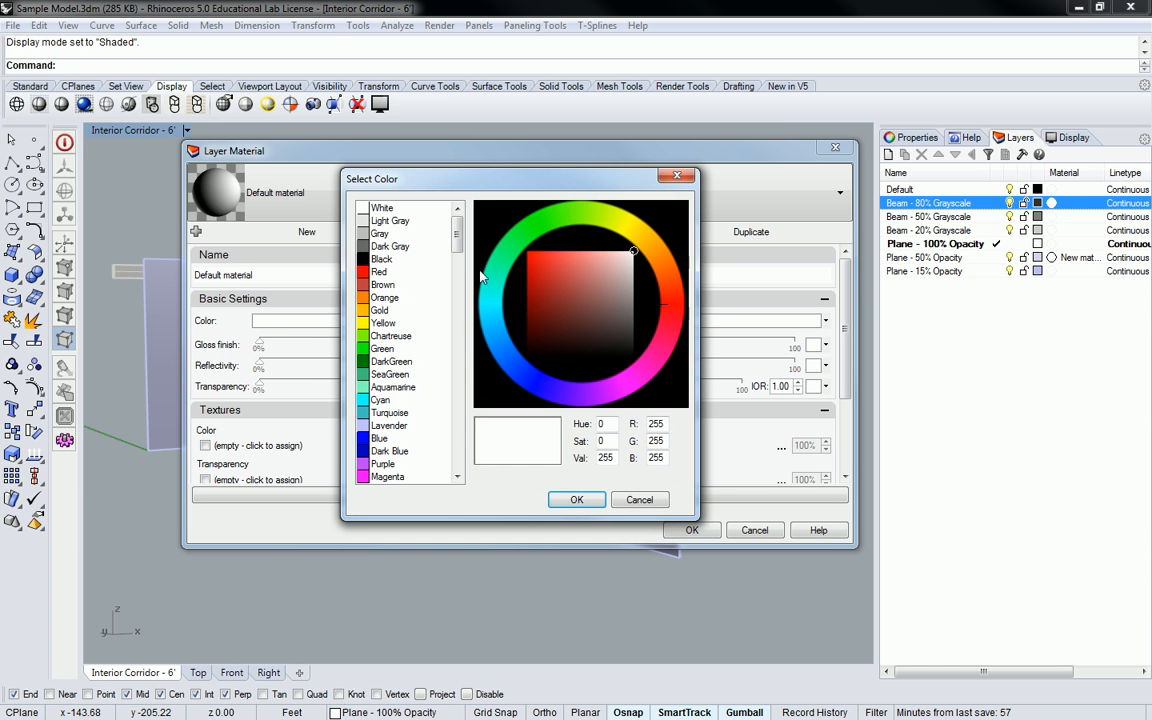
click(378, 260)
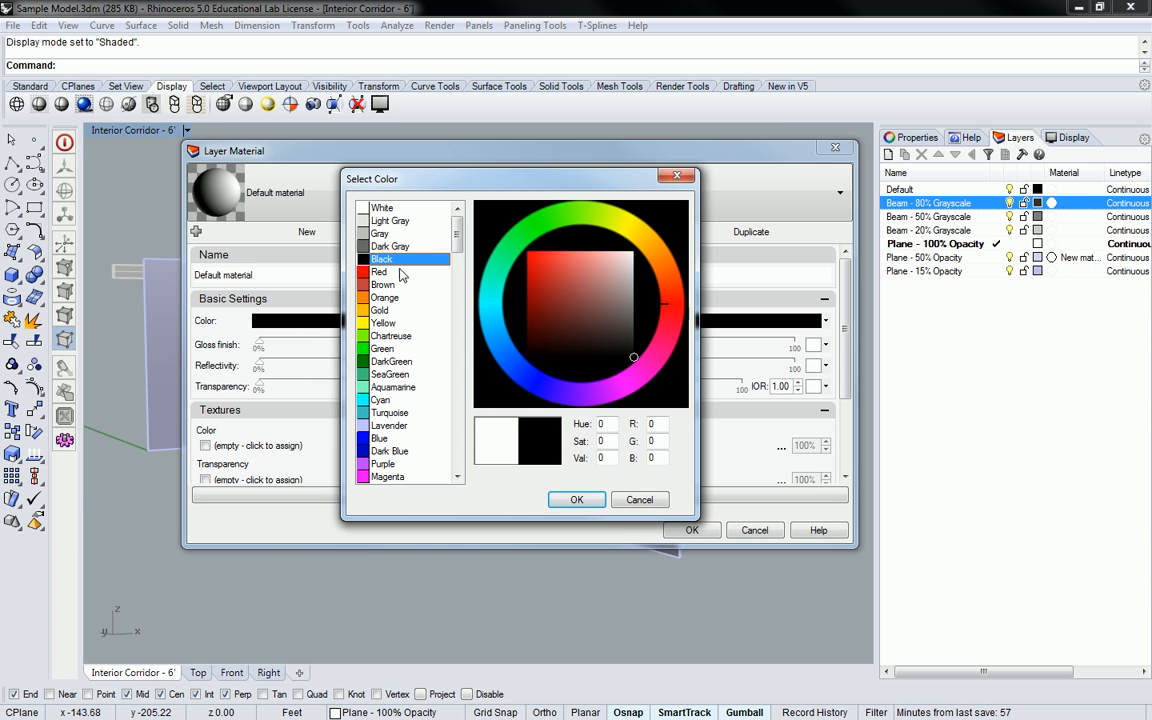
double_click(660, 424)
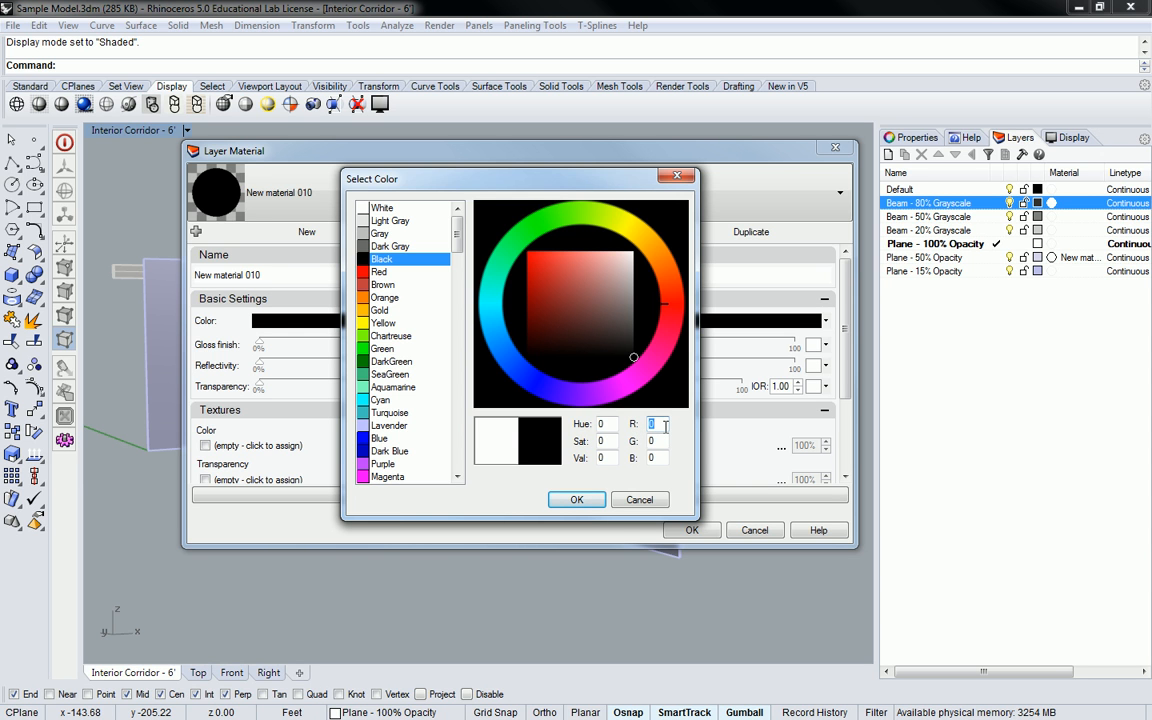
text(71)
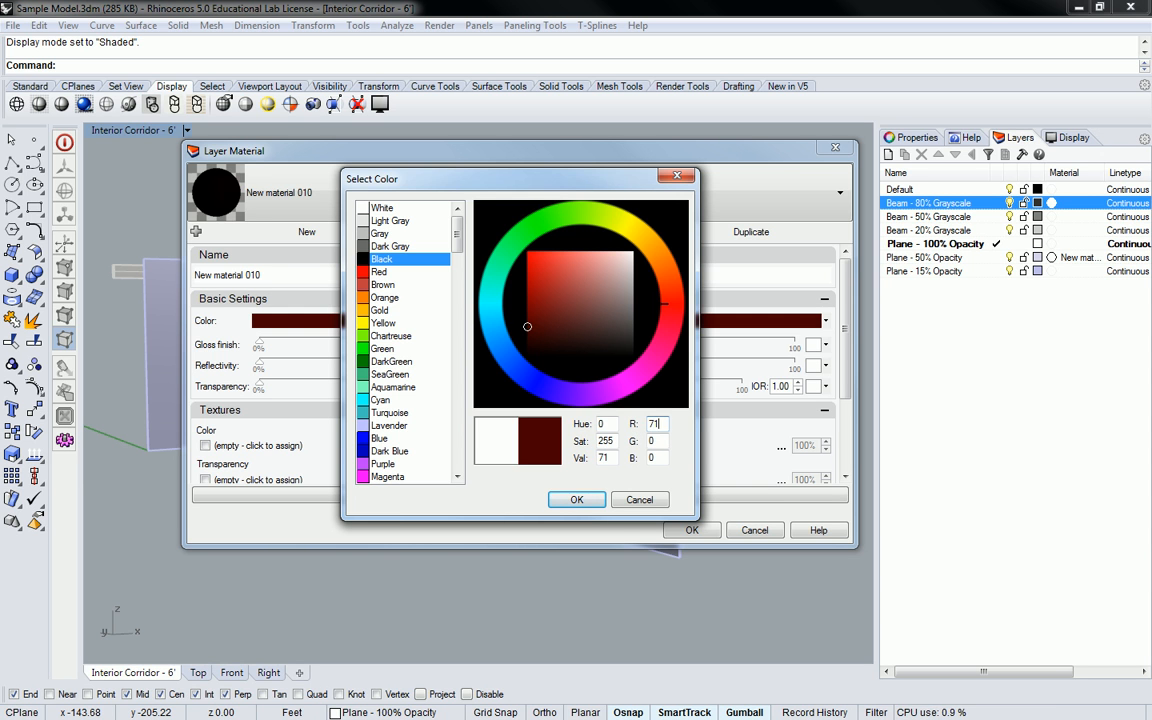
text(71)
drag(662, 441, 632, 458)
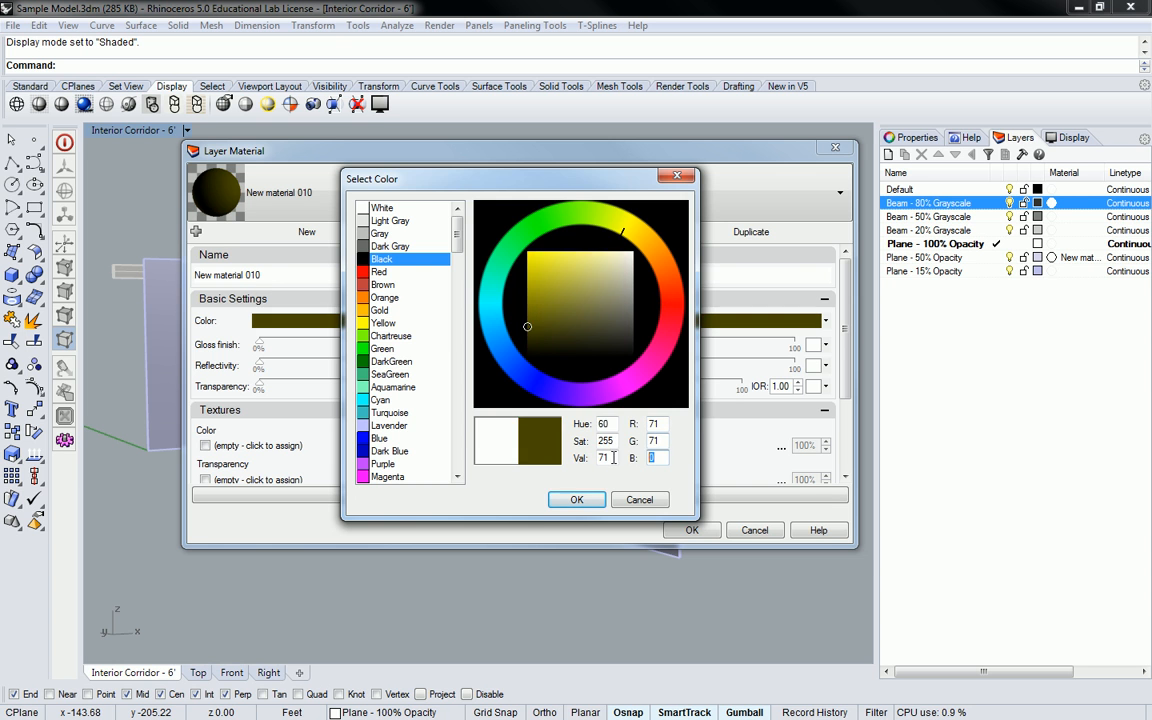
text(71)
click(587, 502)
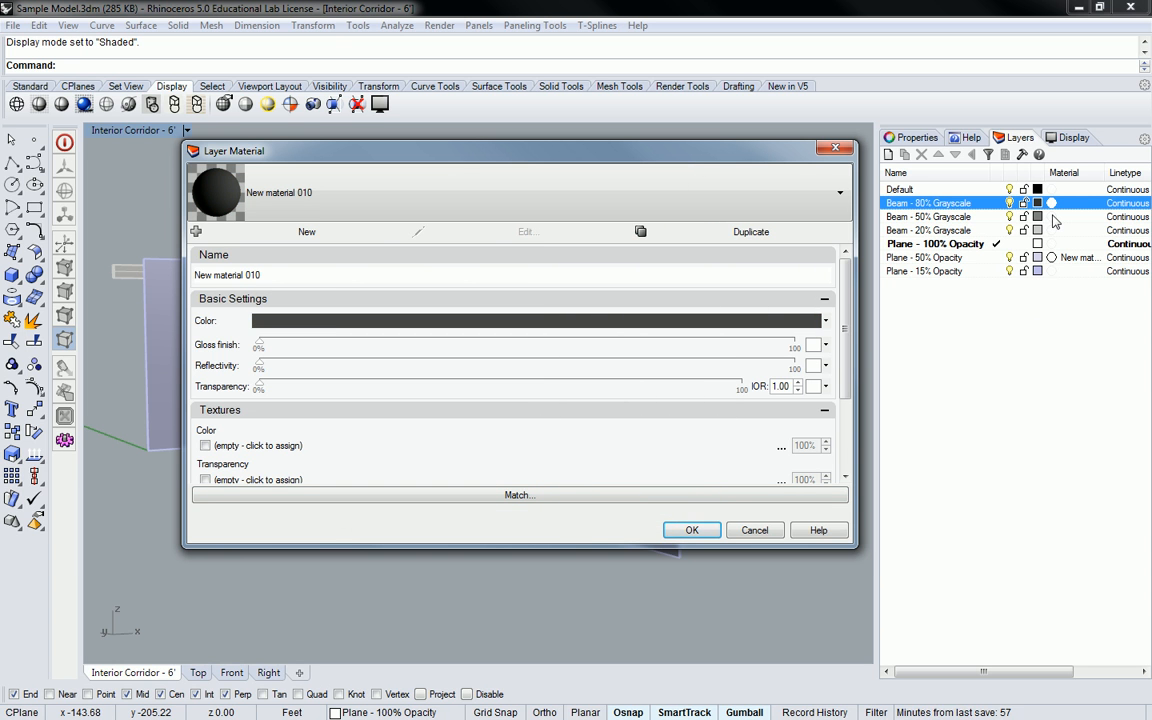
click(691, 530)
Give the Beam - 50% Grayscale layer a material colored medium gray, RGB 141, 141, 141.
click(1051, 216)
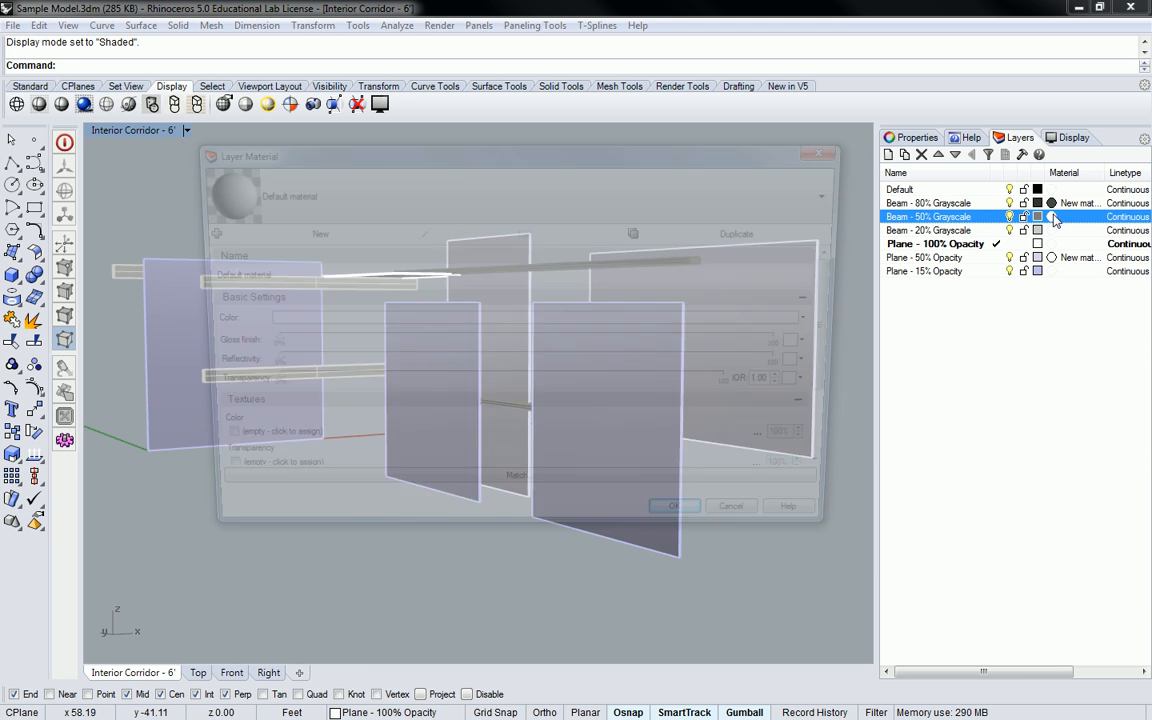
click(636, 323)
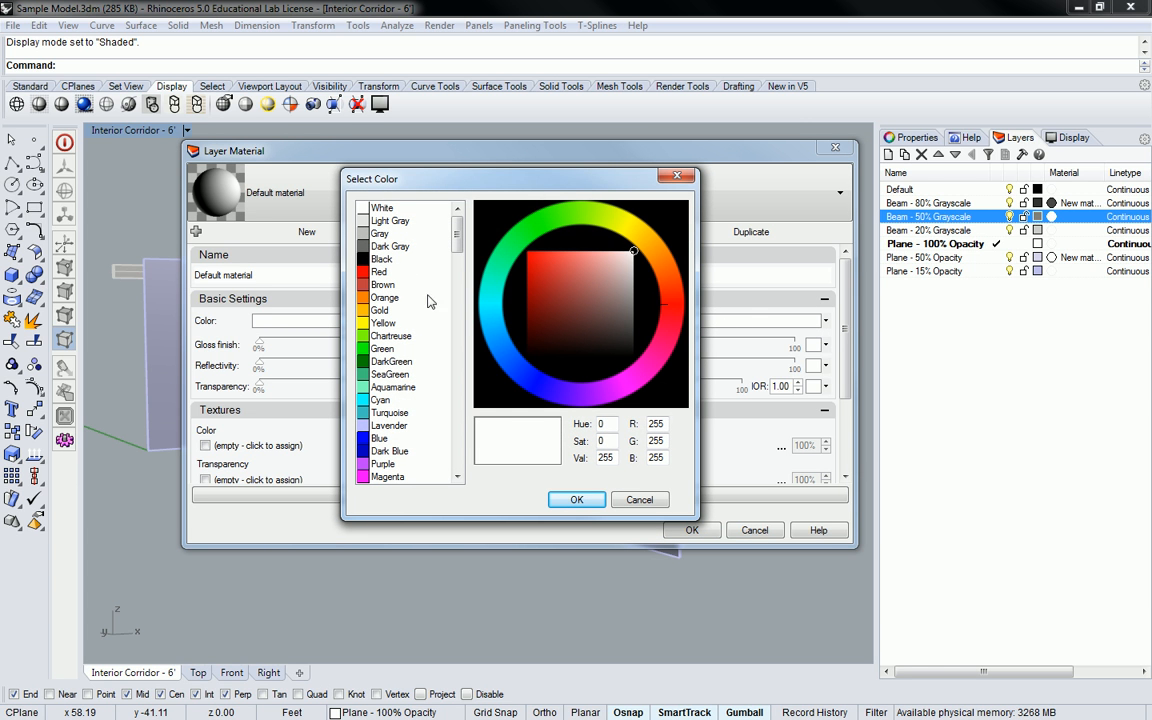
double_click(648, 423)
text(141)
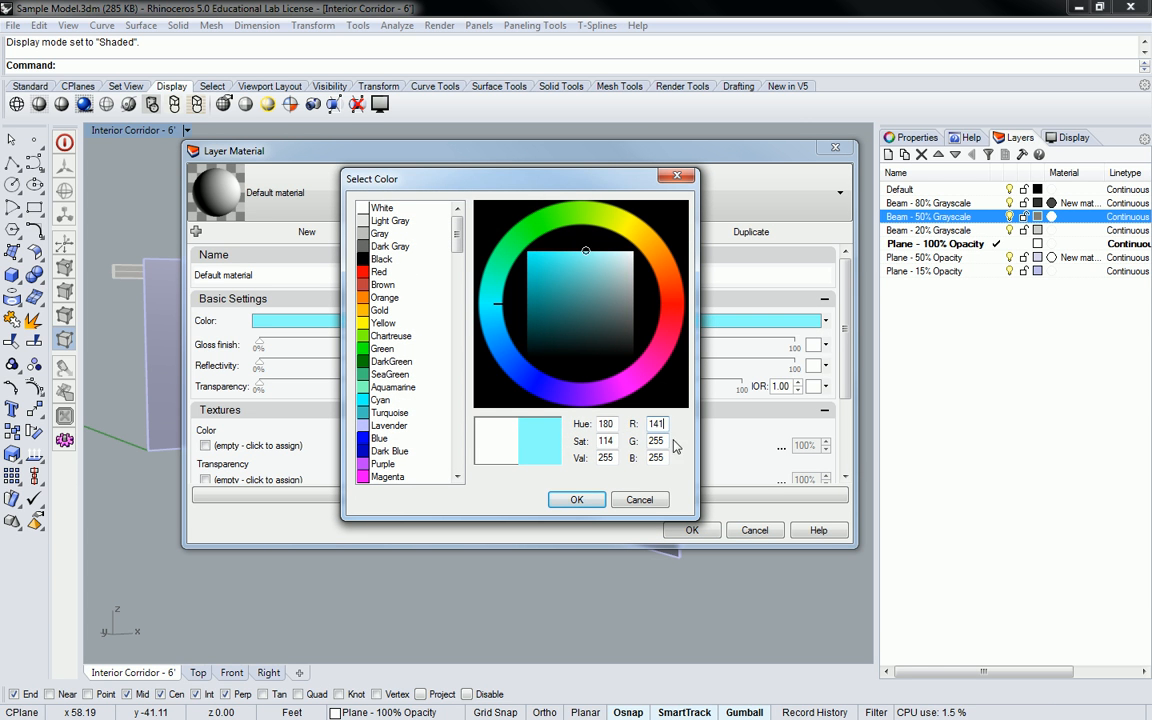
drag(662, 440, 622, 441)
text(41)
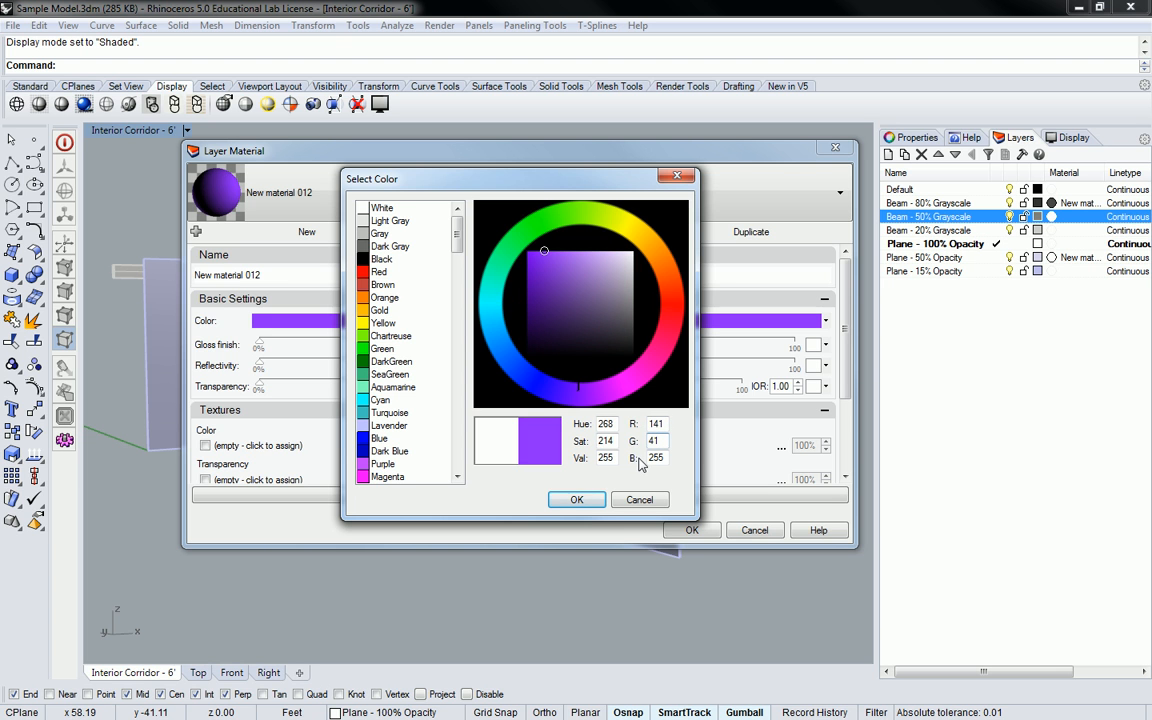
key(BackSpace)
key(BackSpace)
text(141)
key(Tab)
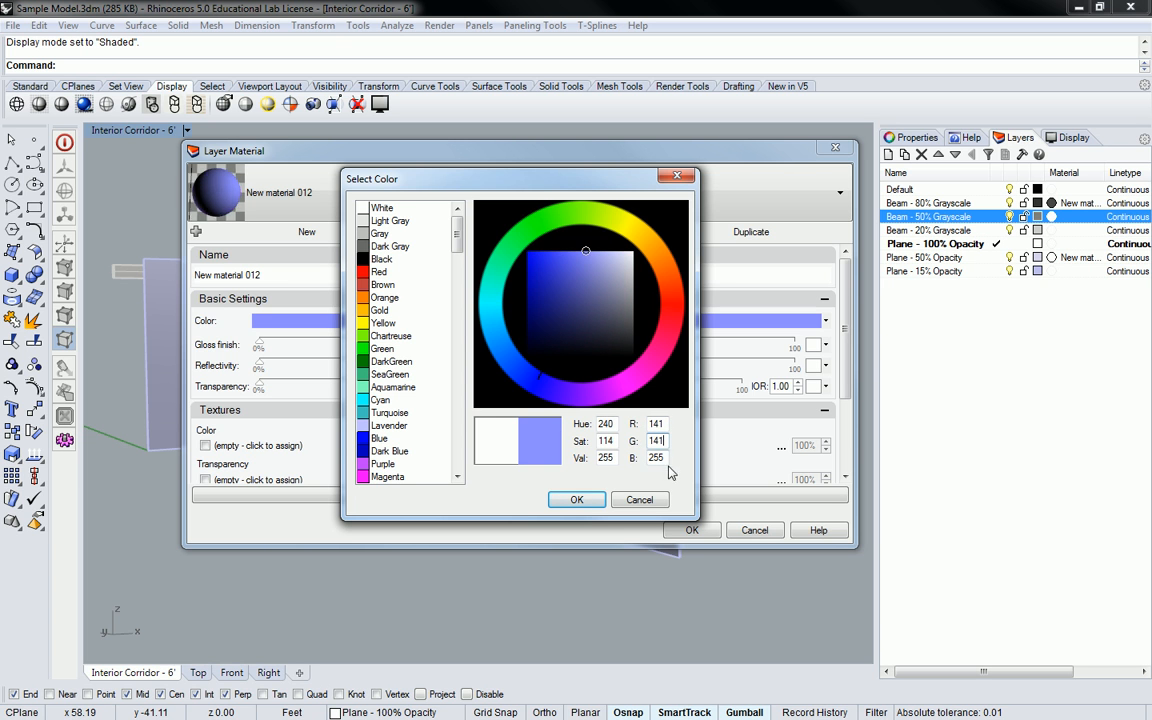
text(141)
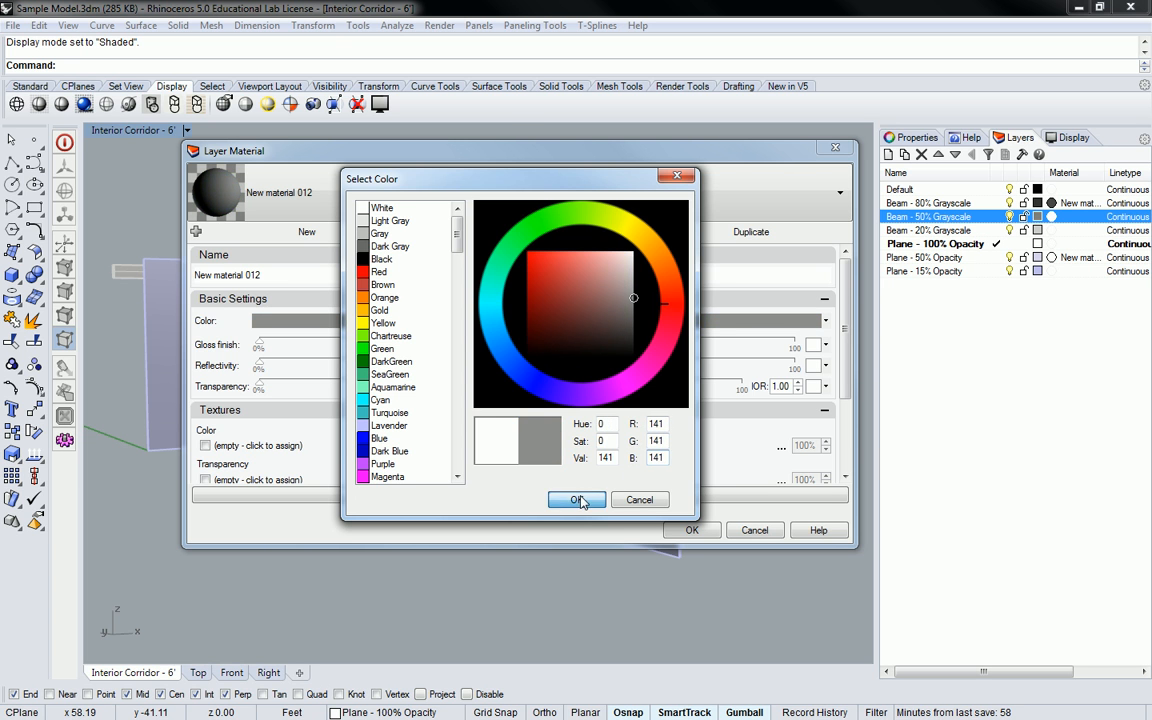
click(577, 499)
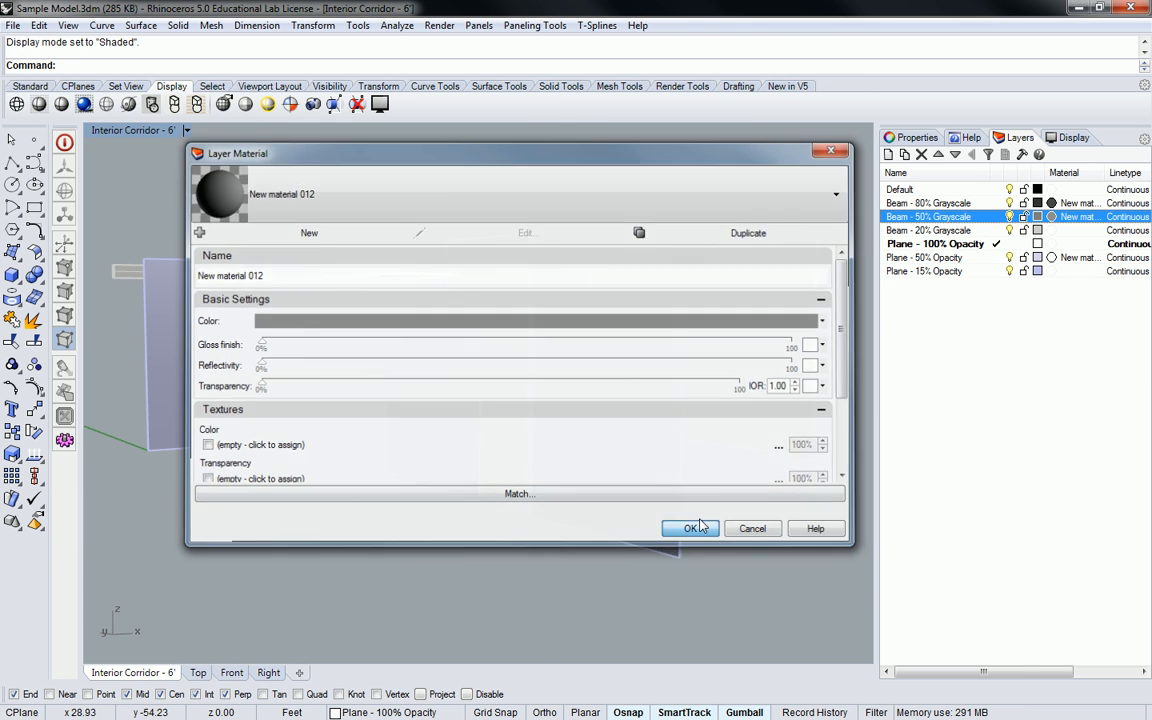
click(691, 530)
Check the RGB values of the Beam - 20% Grayscale layer's display color.
click(1040, 231)
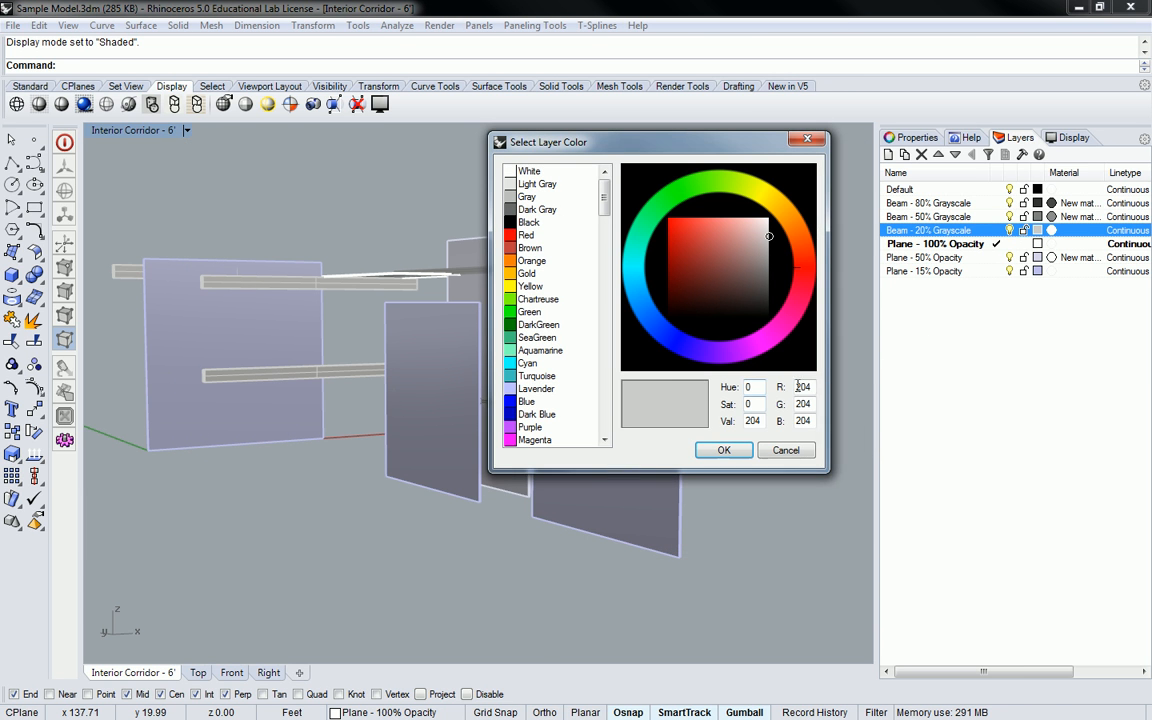
drag(814, 387, 808, 387)
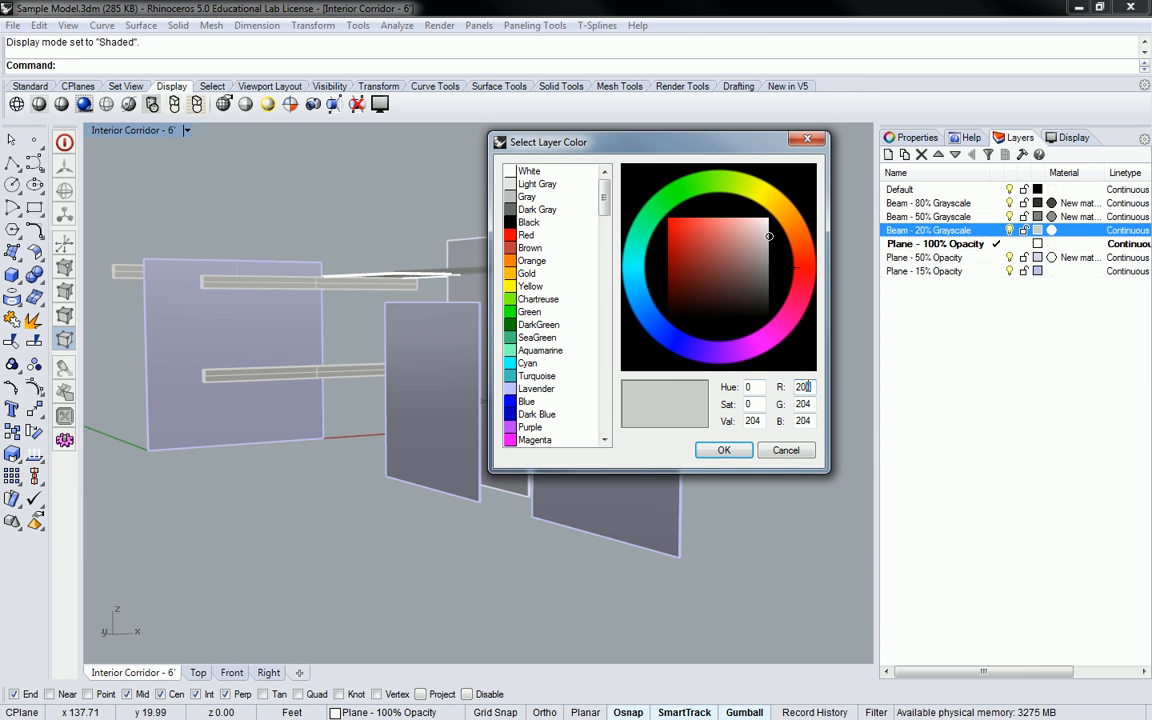
click(724, 451)
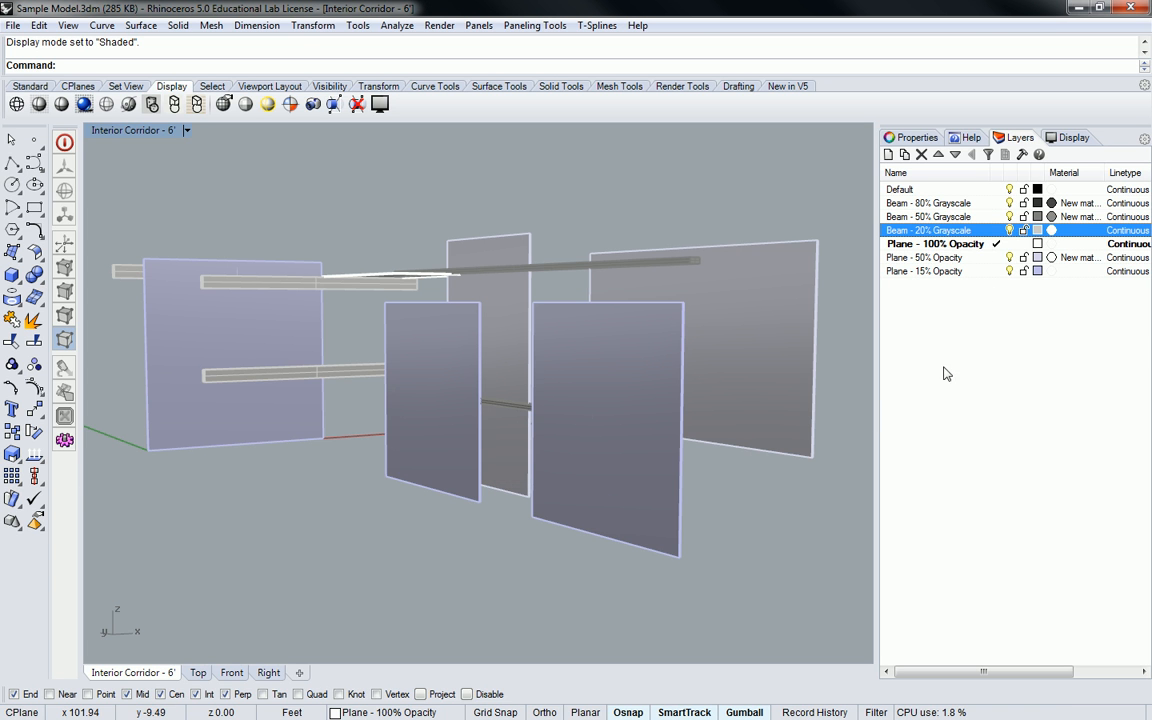
Give the Beam - 20% Grayscale layer a material colored light gray, RGB 204, 204, 204.
click(1068, 230)
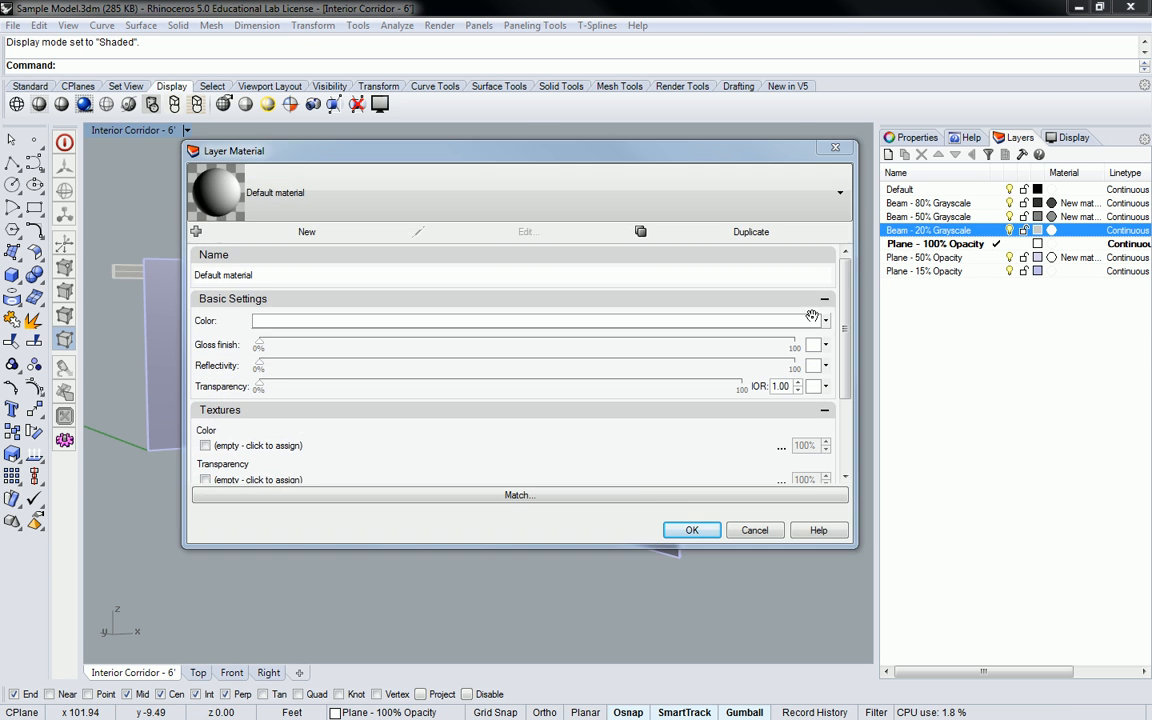
click(792, 321)
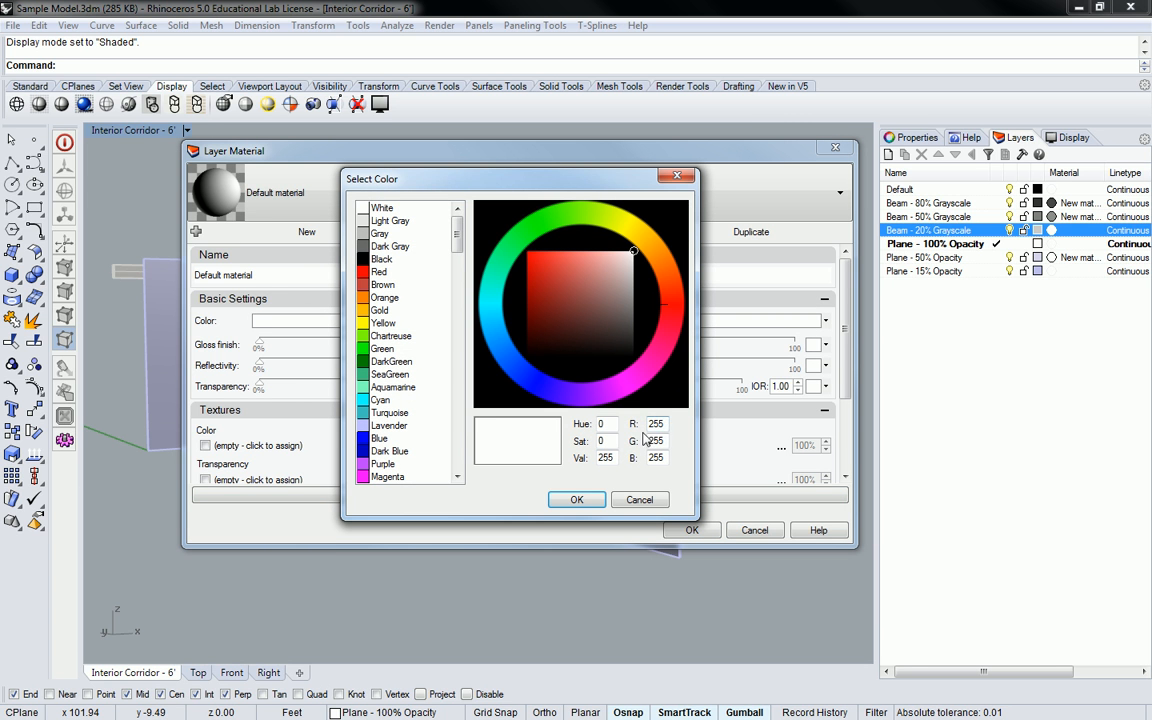
text(204)
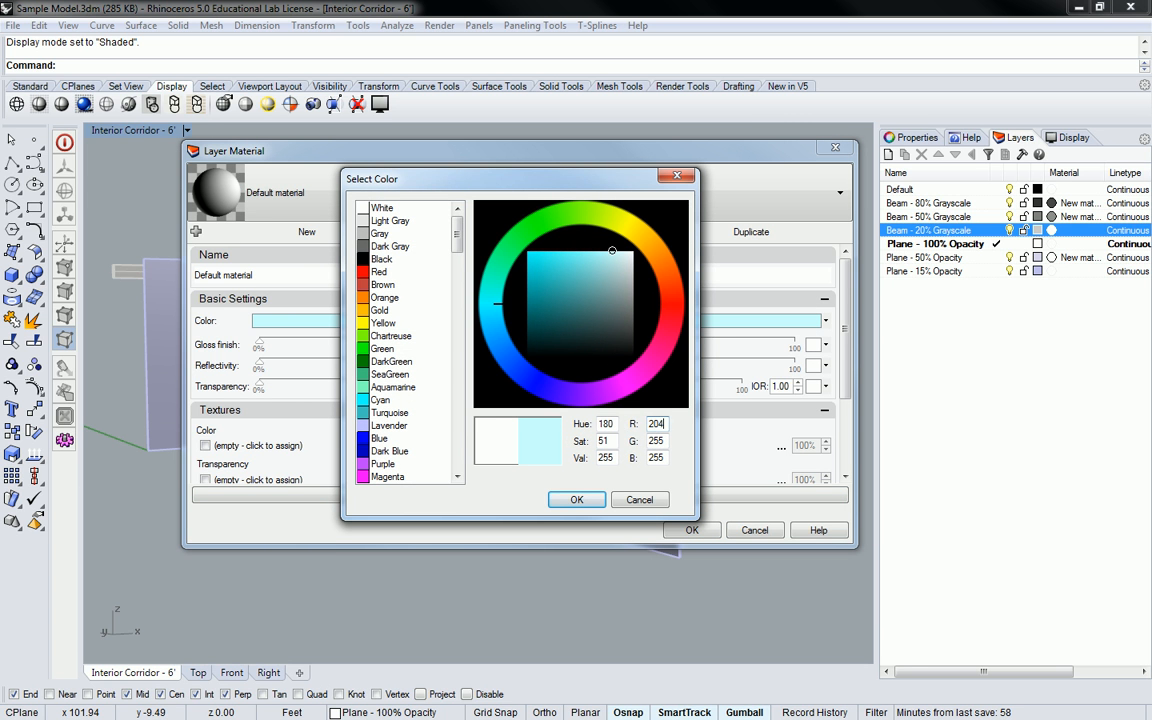
key(Tab)
text(204)
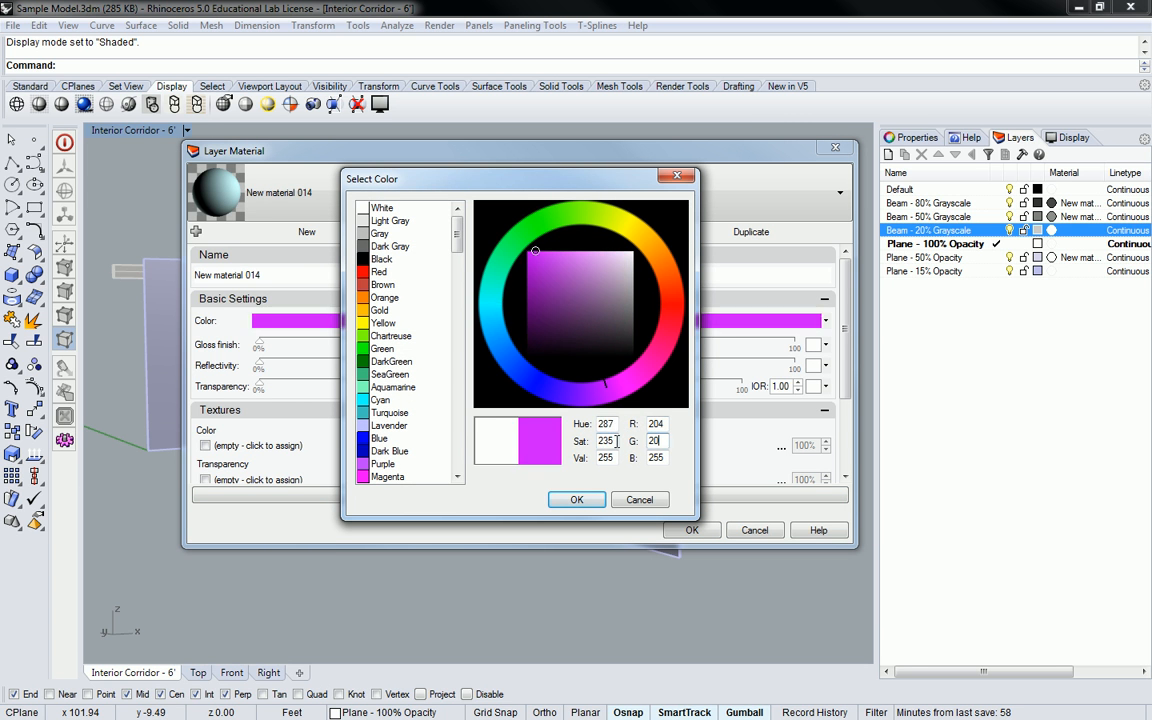
key(Tab)
text(204)
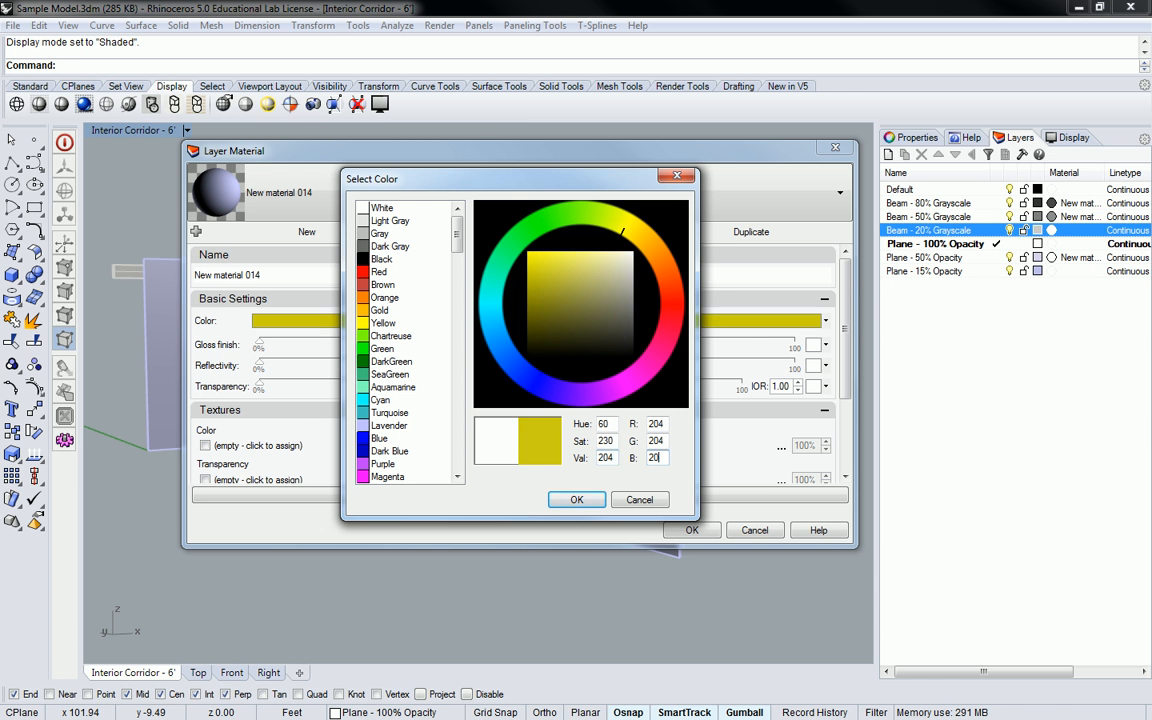
click(577, 499)
click(689, 529)
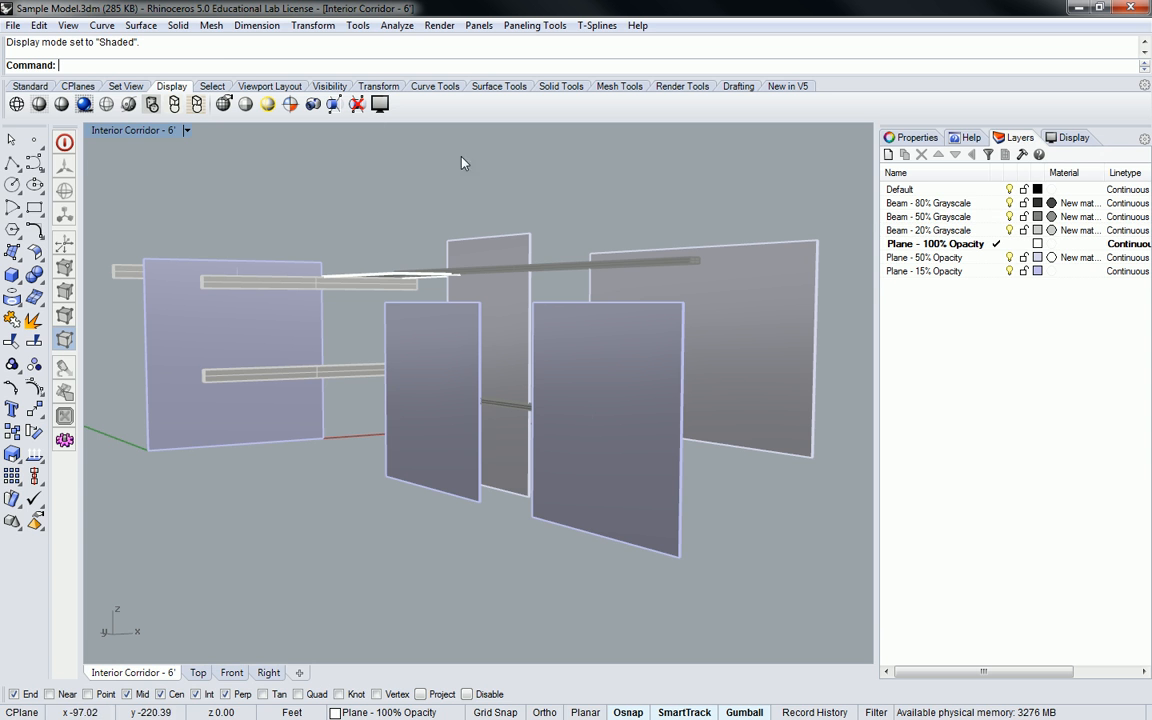
Switch the viewport to Rendered display and examine the gray beam materials up close.
click(84, 104)
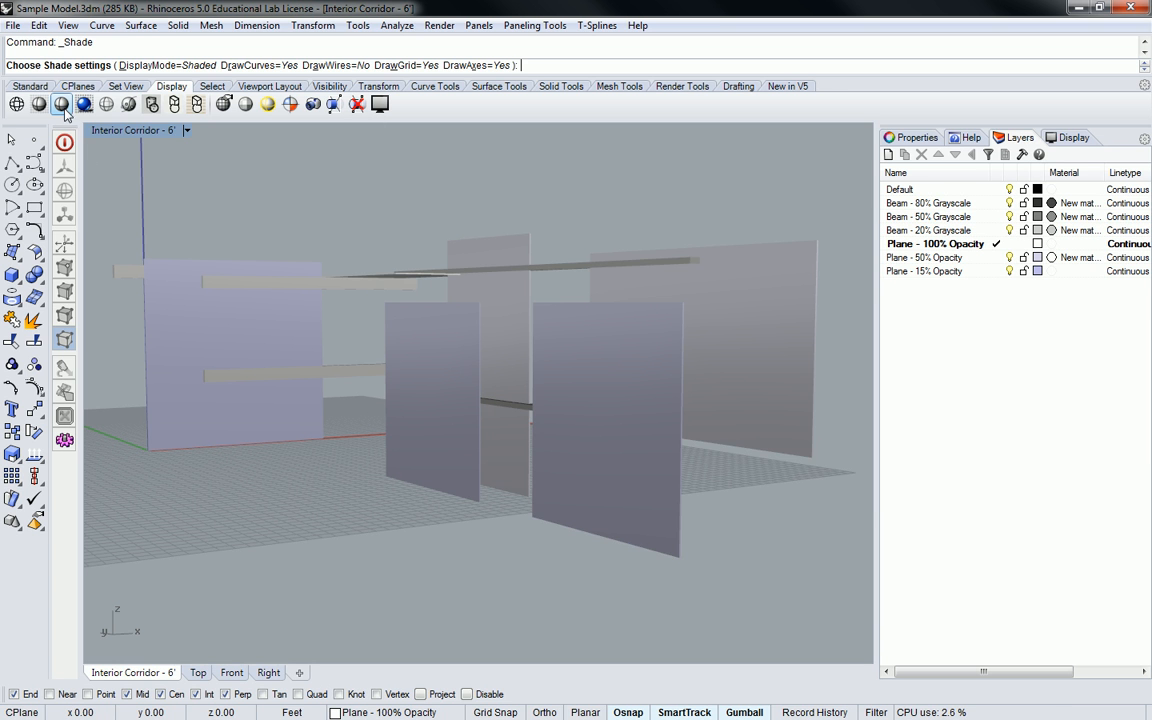
middle_click(705, 232)
right_drag(581, 260, 425, 289)
scroll(485, 316, up, 10)
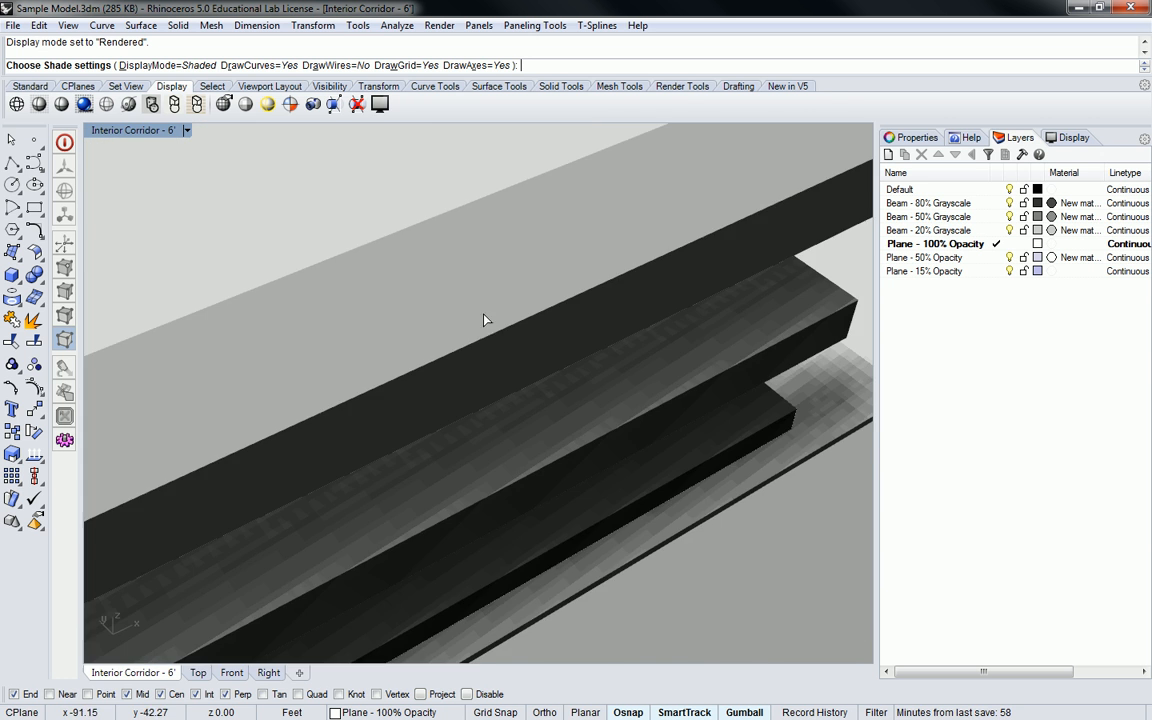
scroll(476, 341, down, 6)
right_drag(476, 341, 579, 309)
scroll(404, 339, up, 8)
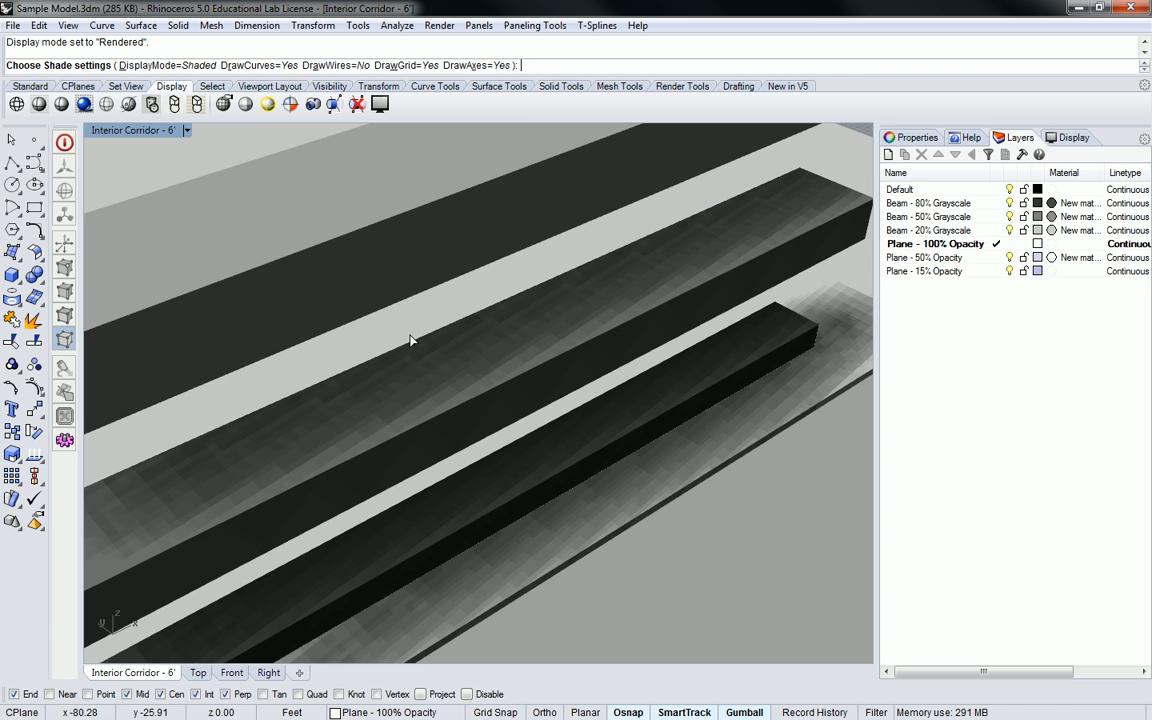
Frame the plane beneath the three beams in Shaded display and switch to Rendered display to examine its material.
scroll(468, 320, down, 3)
scroll(475, 323, down, 5)
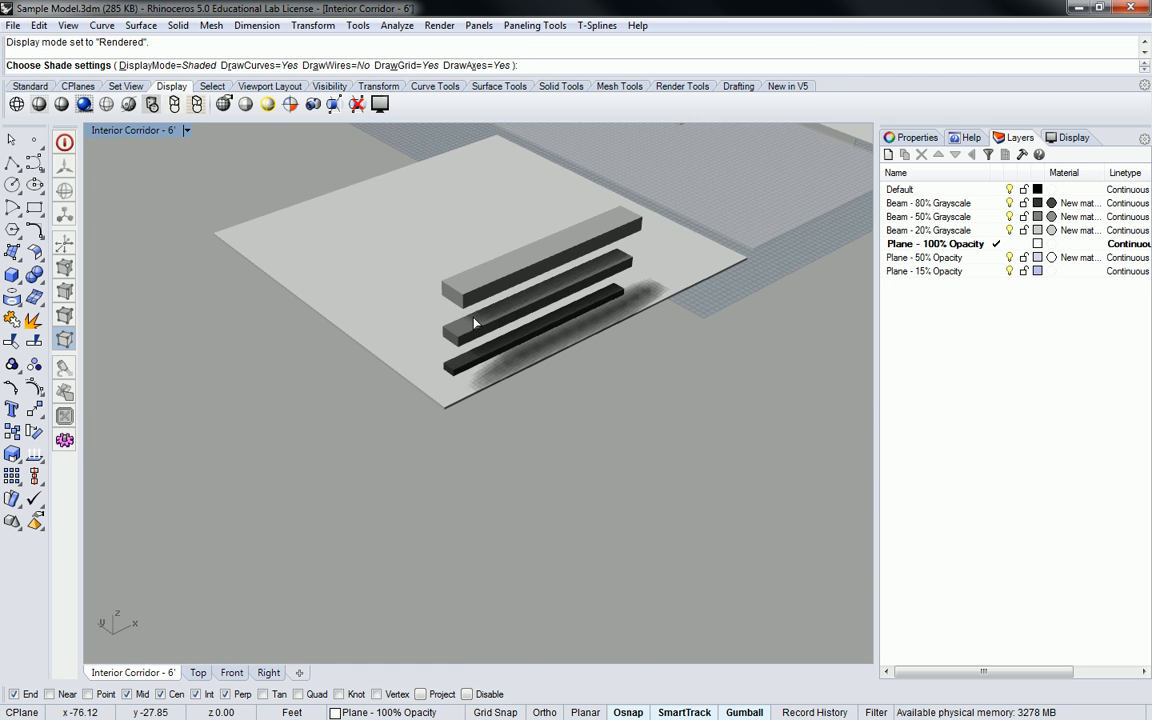
click(385, 266)
text(zs)
key(Return)
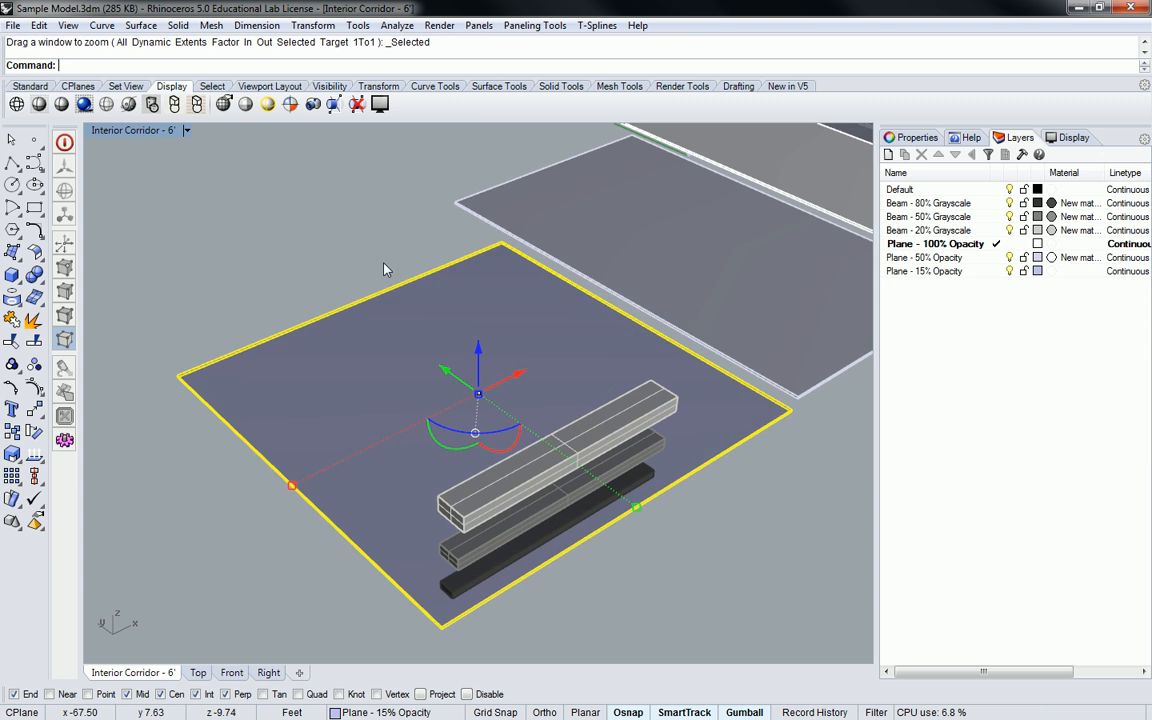
click(324, 231)
right_drag(400, 321, 237, 216)
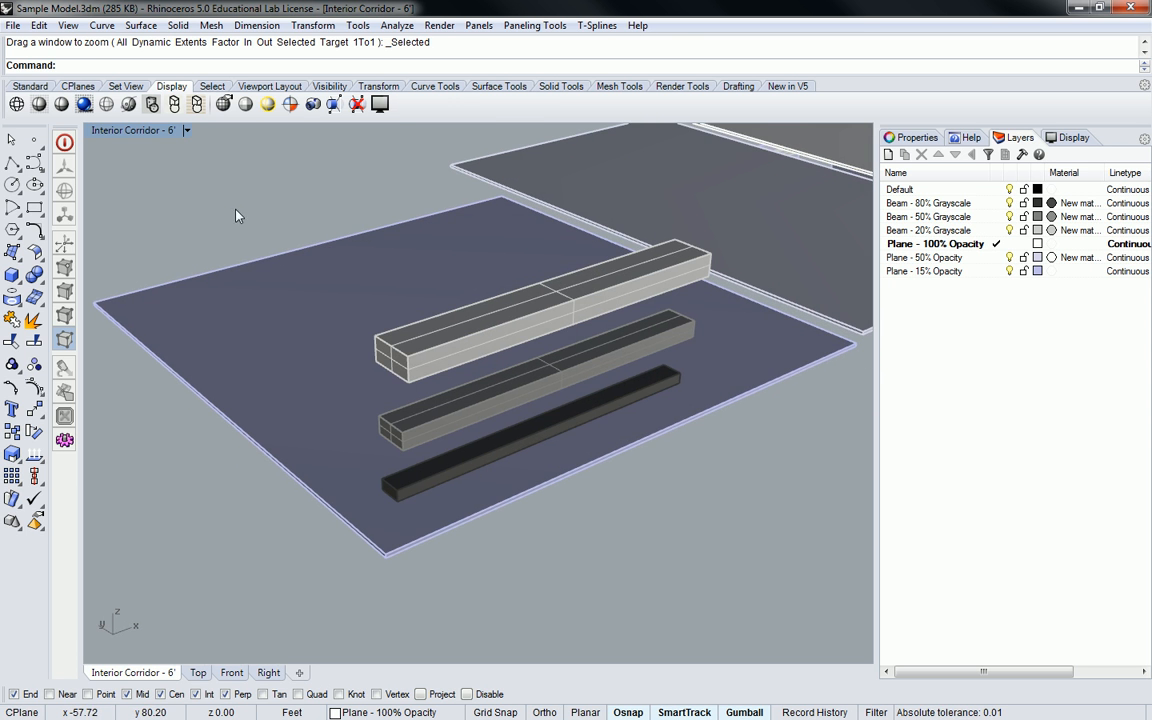
click(84, 105)
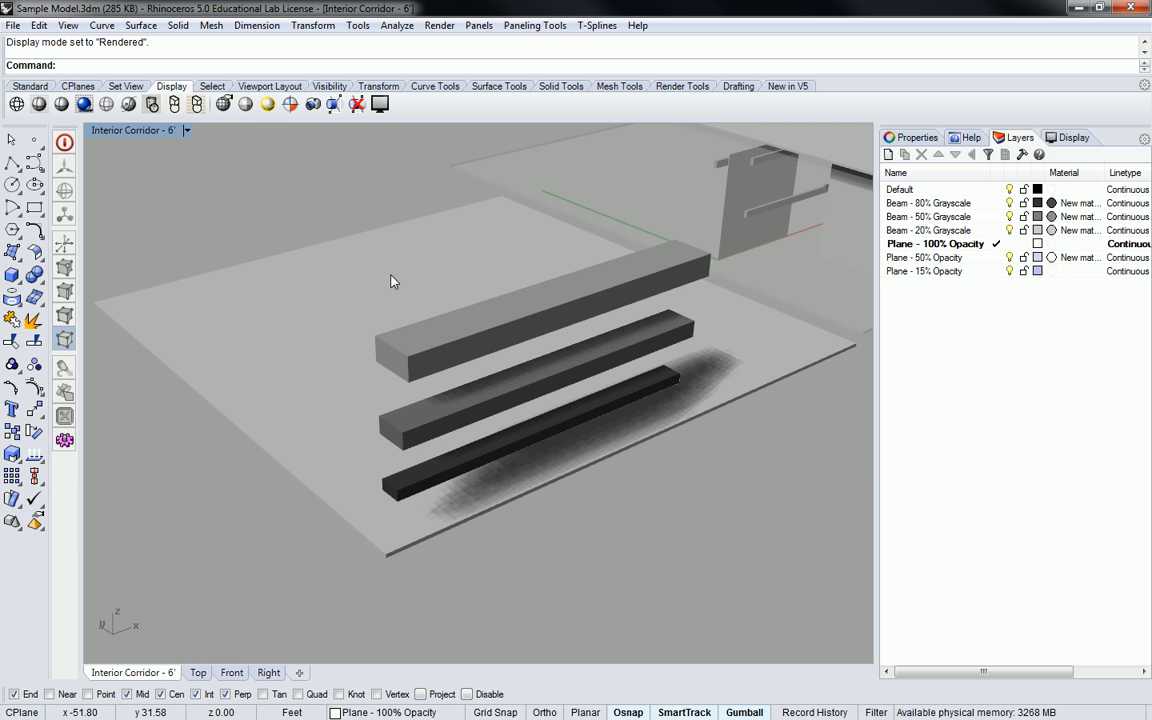
Try extruding the rear edge of the plane beneath the beams upward into a vertical surface, and undo the extrusion.
click(318, 258)
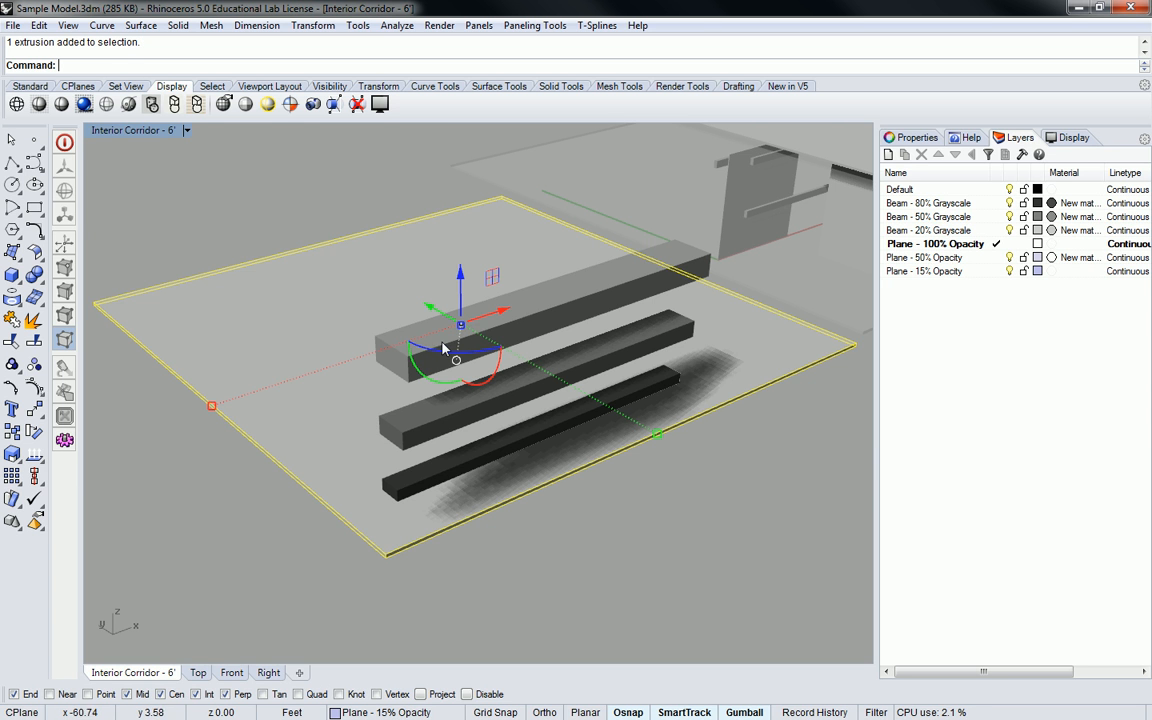
key(Escape)
click(288, 266)
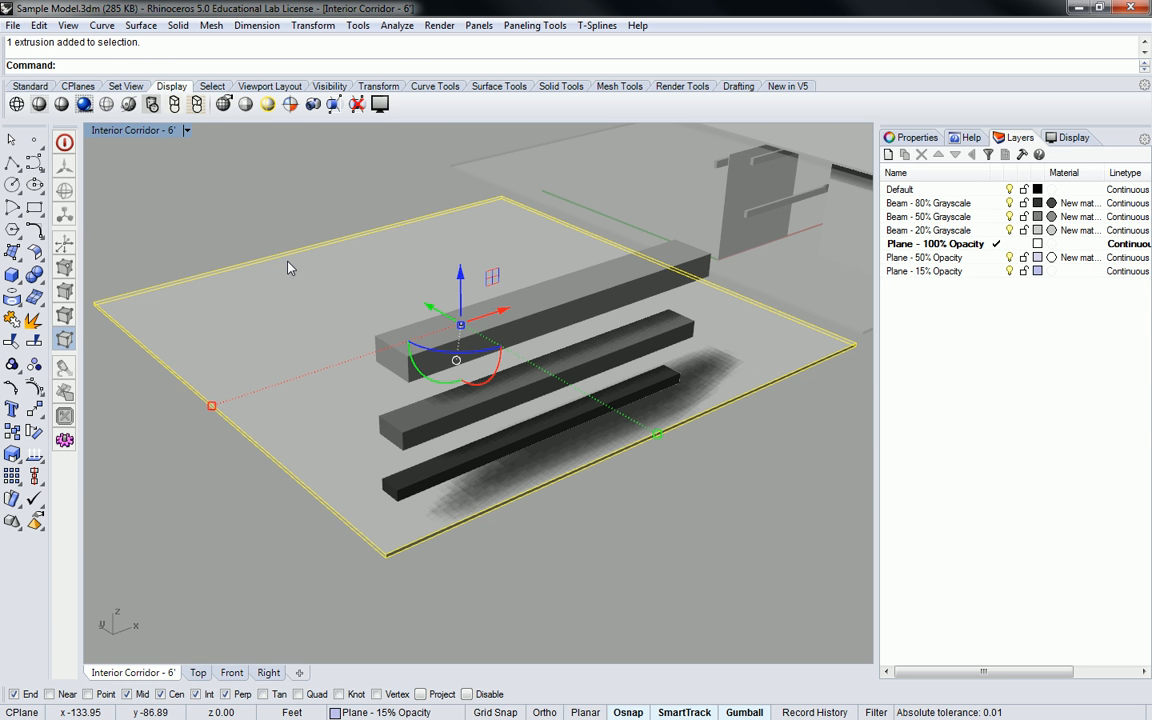
text(Extrud)
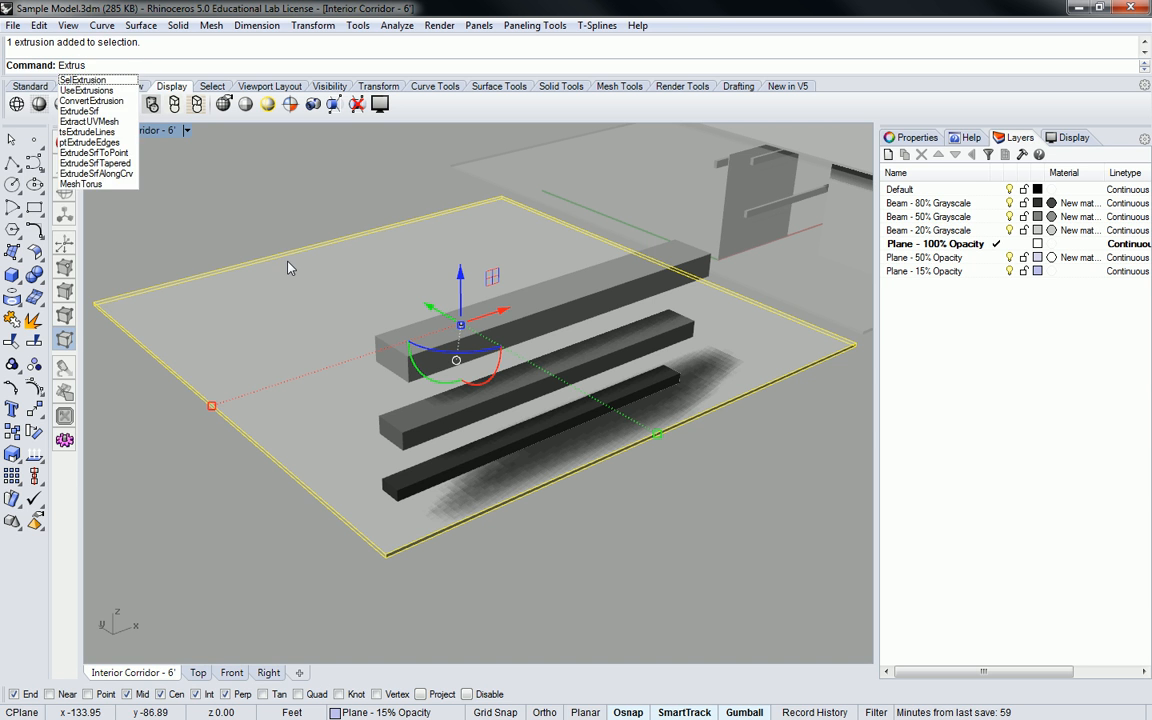
key(Return)
click(288, 266)
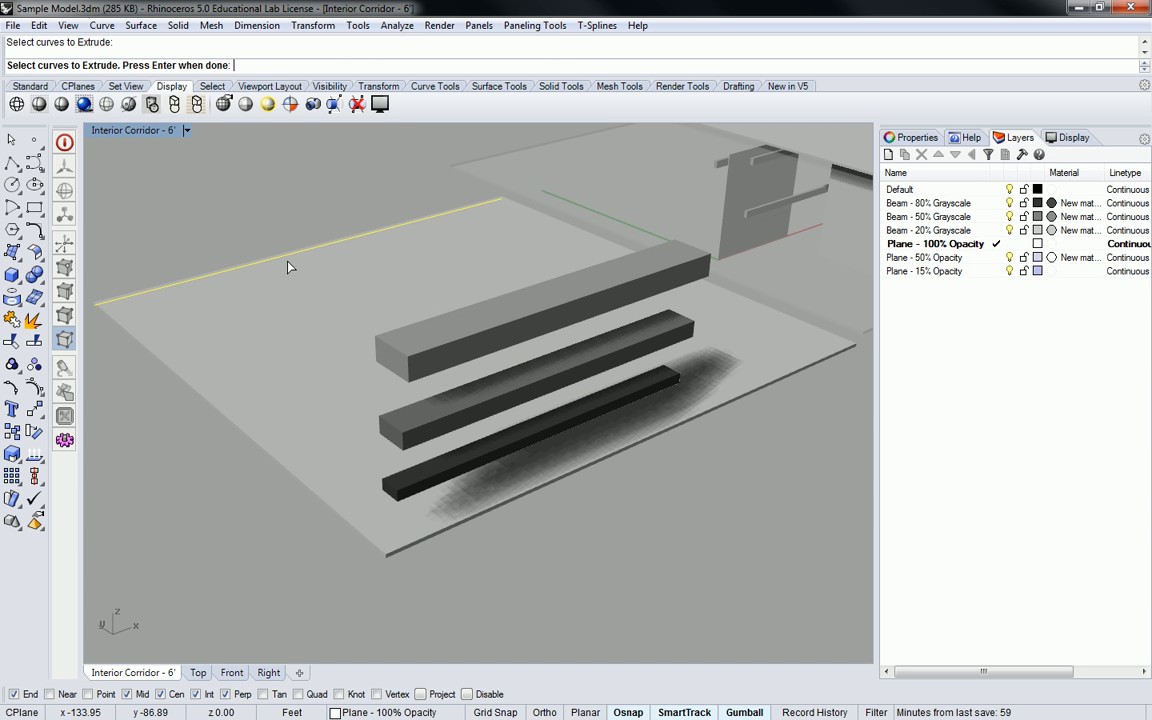
key(Return)
click(238, 206)
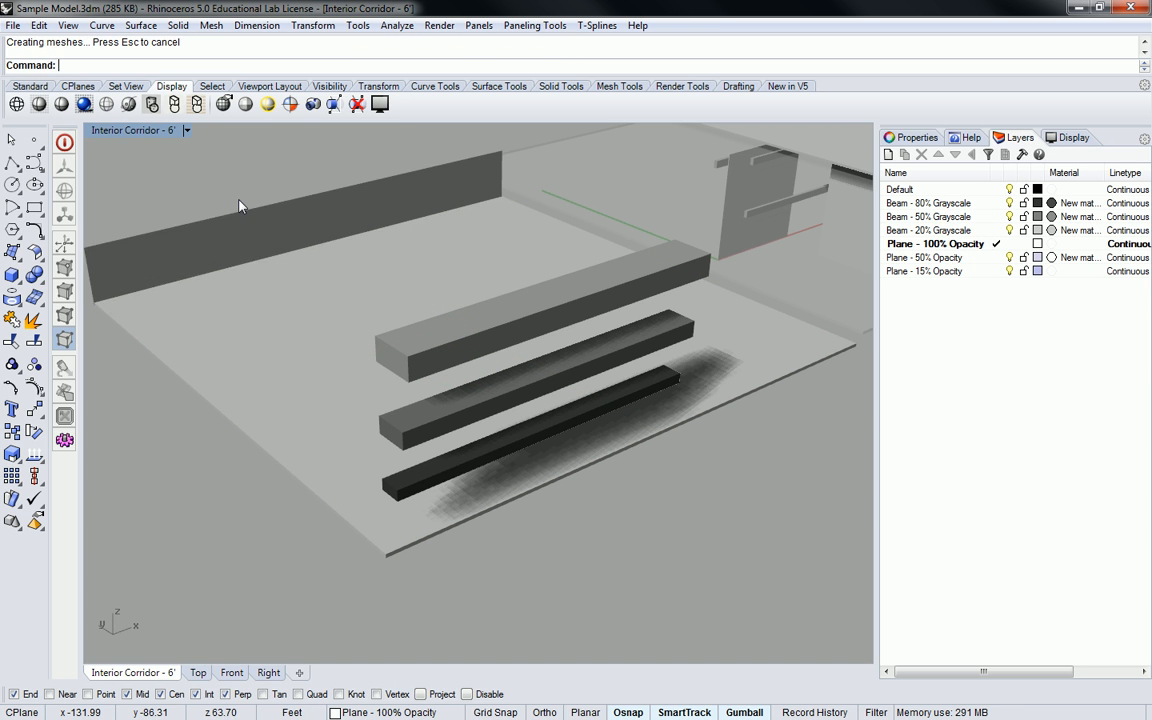
key(ctrl+z)
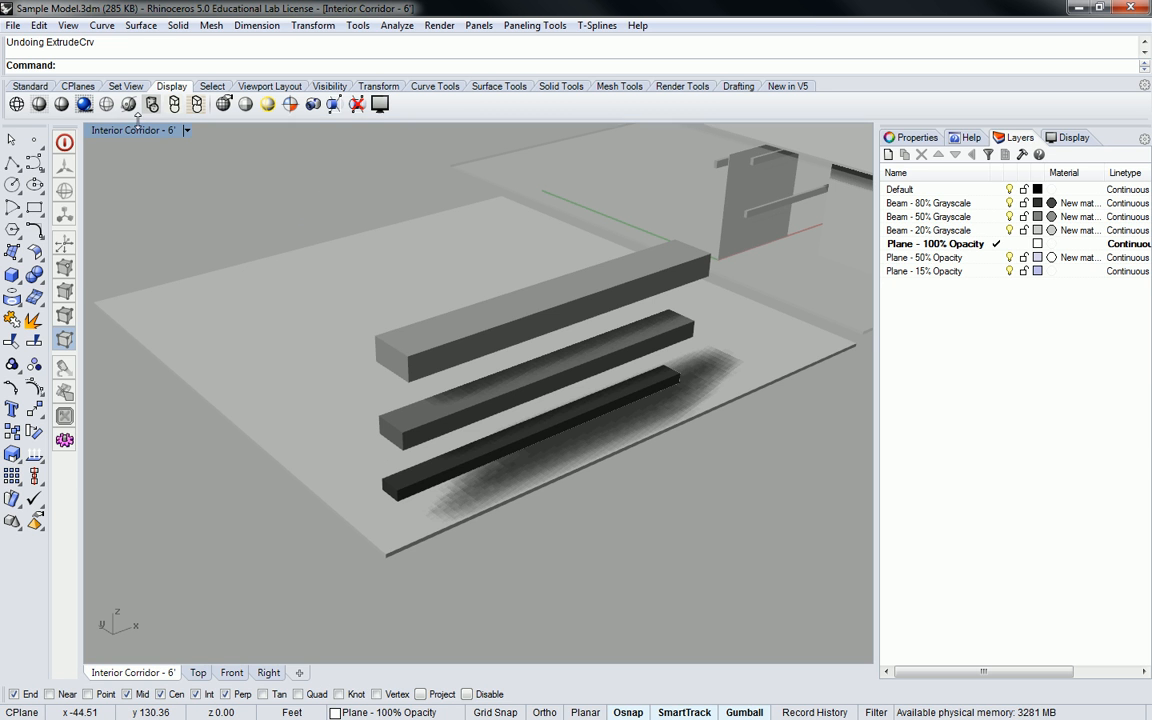
Compare the plane and three beams in Shaded display with their appearance in Rendered display.
click(40, 104)
click(396, 262)
click(306, 198)
right_drag(455, 260, 443, 265)
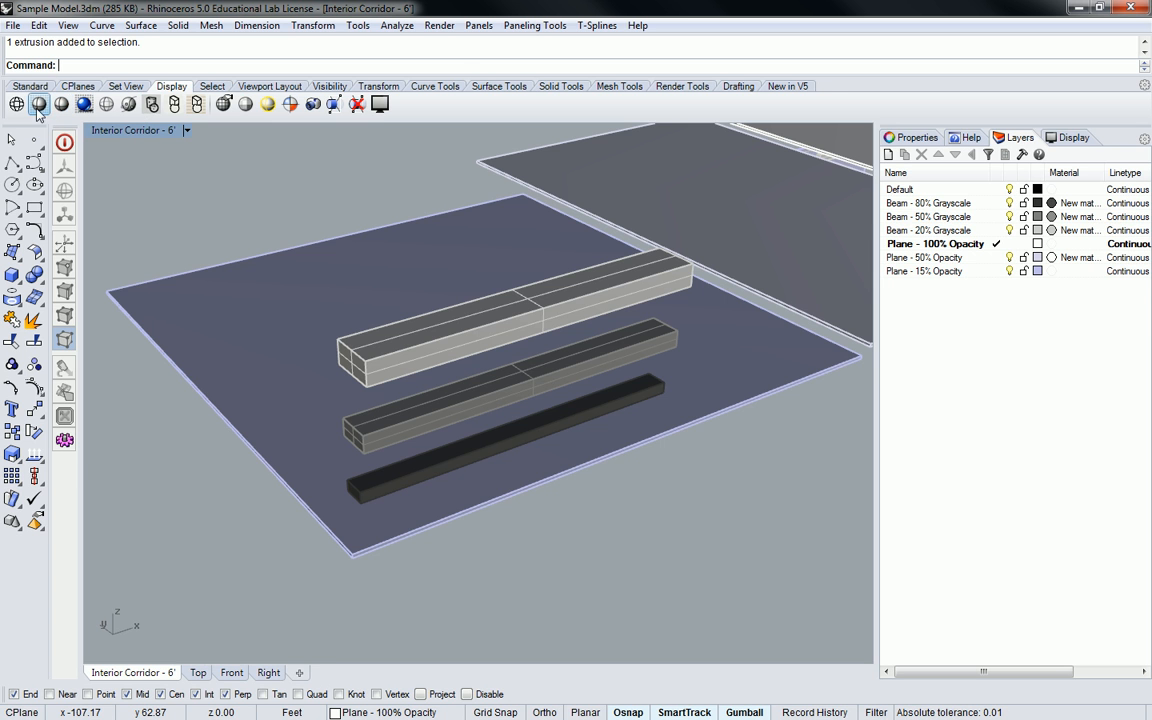
click(84, 104)
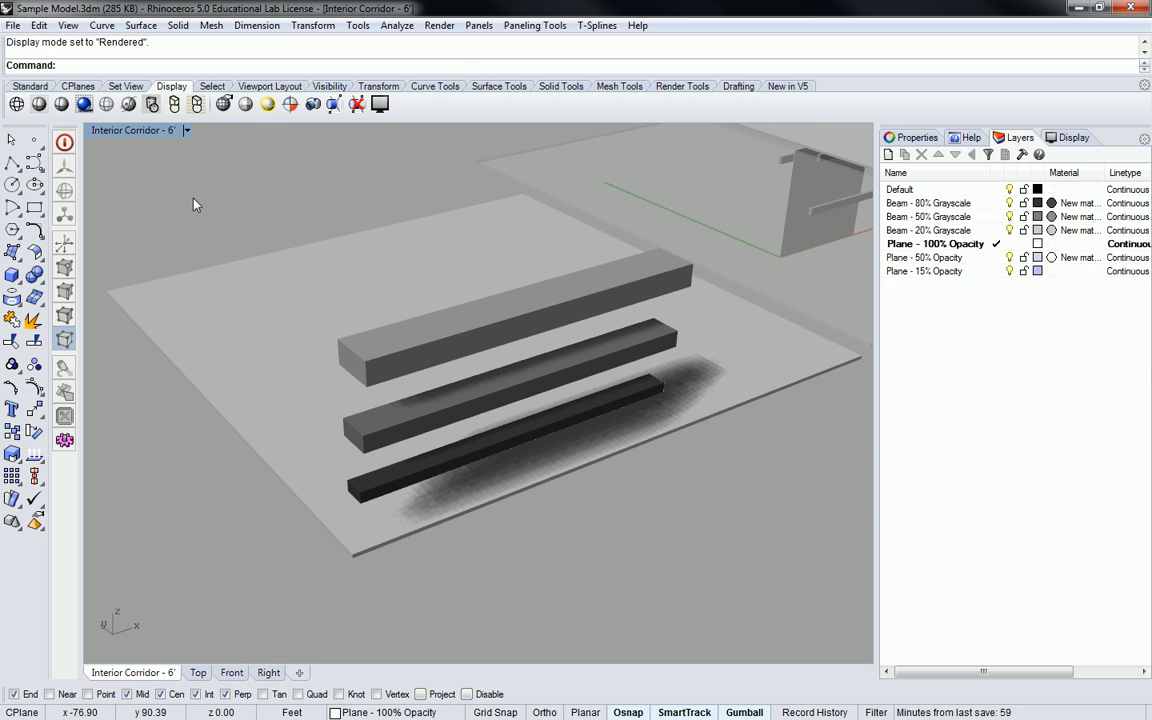